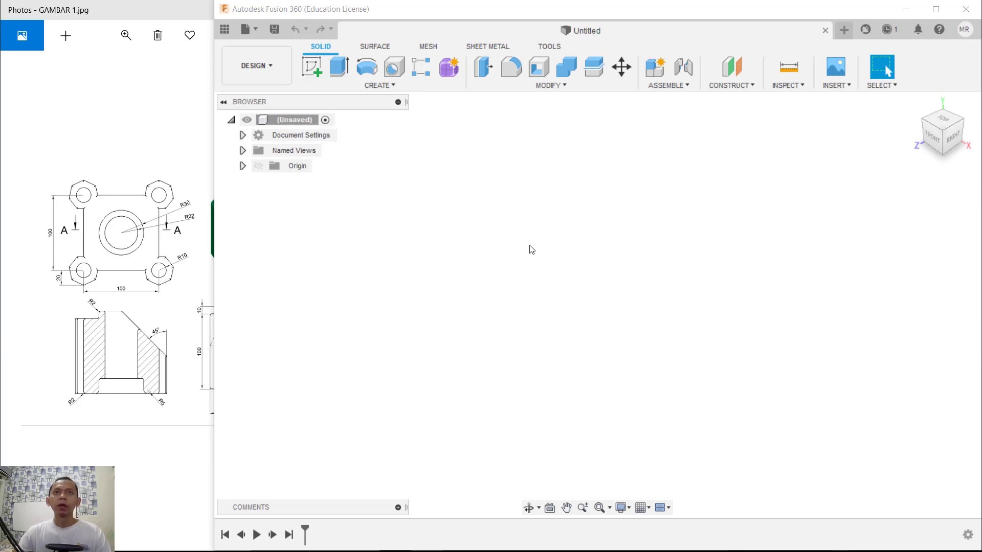
Start a new sketch so the origin planes appear for choosing its placement.
{"action": "left_click", "coordinate": [312, 72]}
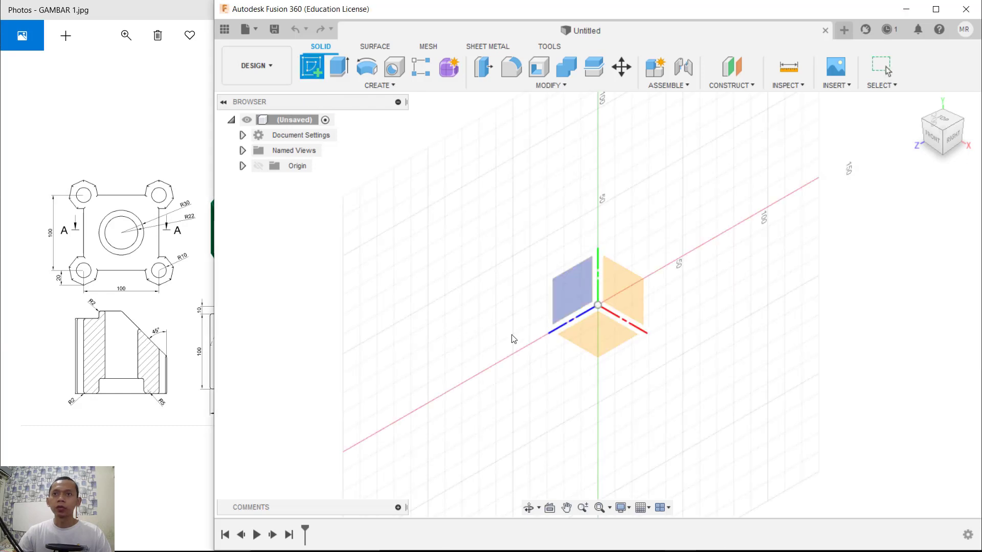
On the XZ plane, draw a centre rectangle at the origin that is 100 wide.
{"action": "left_click", "coordinate": [578, 342]}
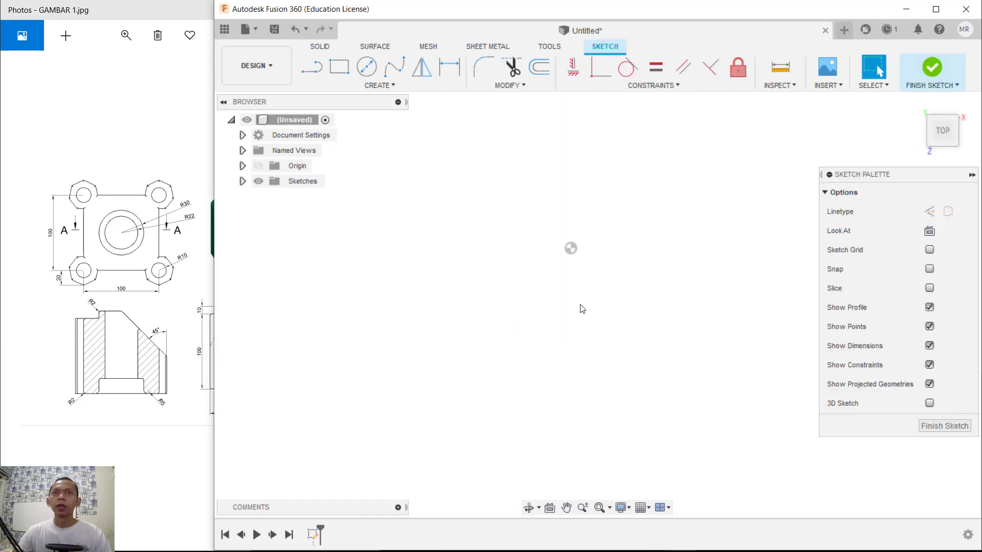
{"action": "left_click", "coordinate": [340, 66]}
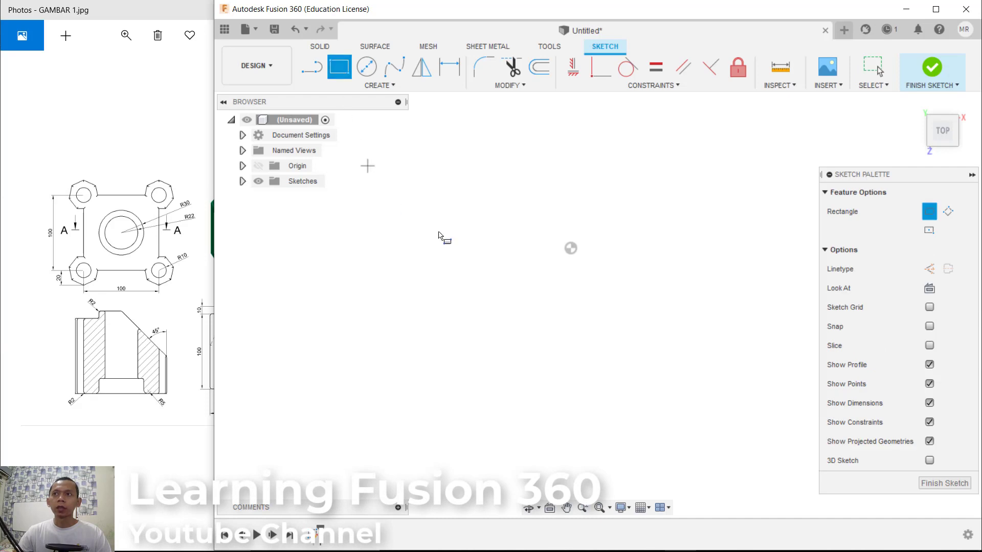
{"action": "left_click", "coordinate": [930, 231]}
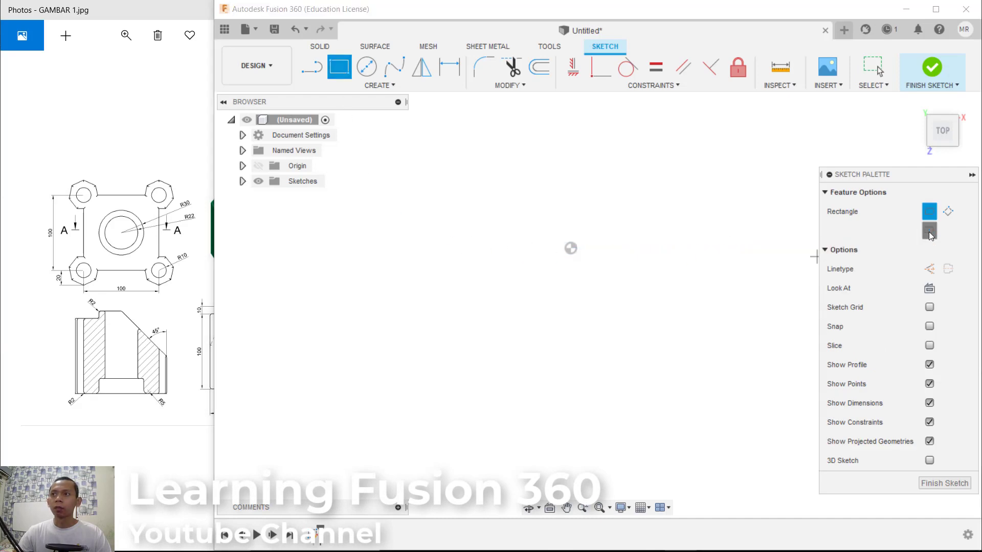
{"action": "left_click", "coordinate": [571, 249]}
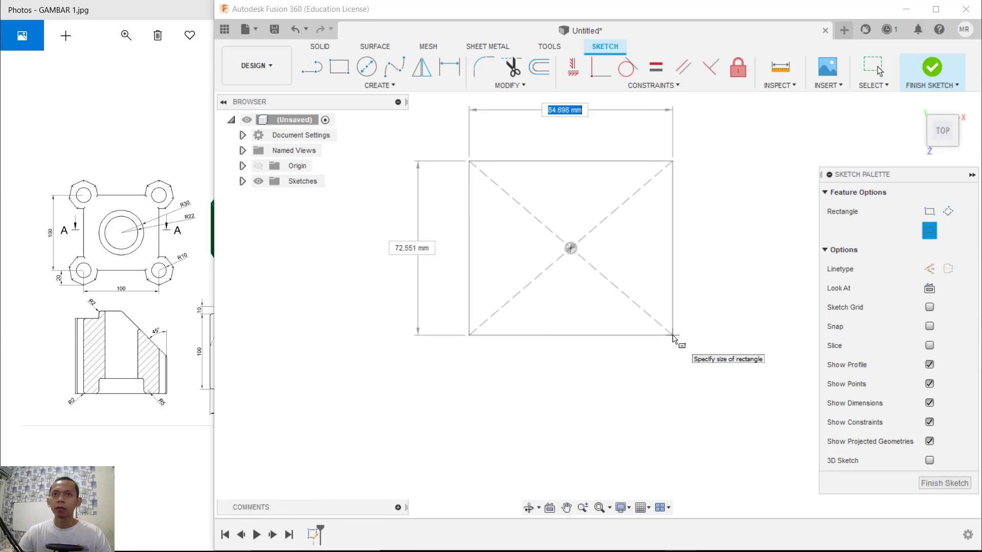
{"action": "type", "text": "100"}
{"action": "key", "text": "Tab"}
{"action": "key", "text": "Return"}
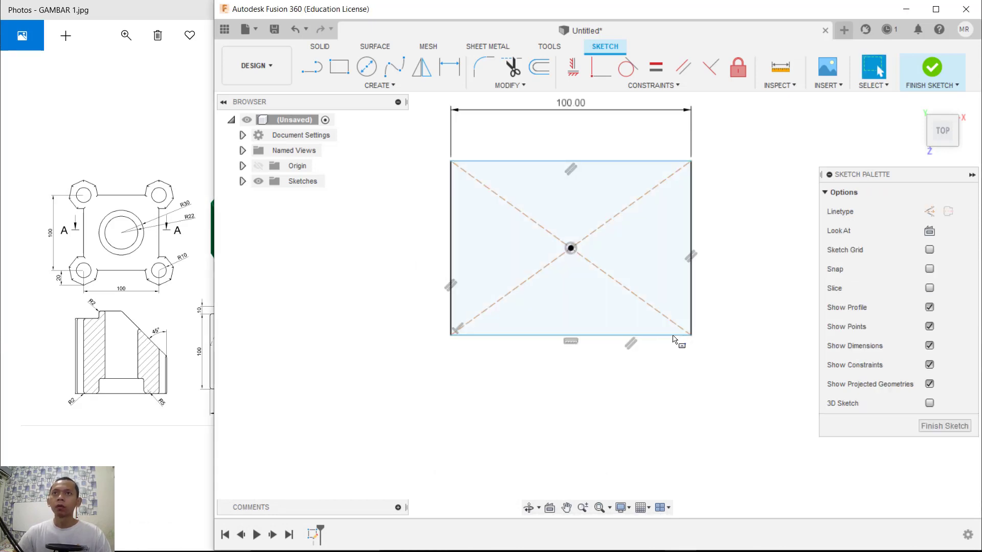
Dimension the rectangle's left side to 100, making a 100 × 100 square.
{"action": "left_click", "coordinate": [450, 75]}
{"action": "left_click", "coordinate": [450, 232]}
{"action": "left_click", "coordinate": [428, 249]}
{"action": "type", "text": "1"}
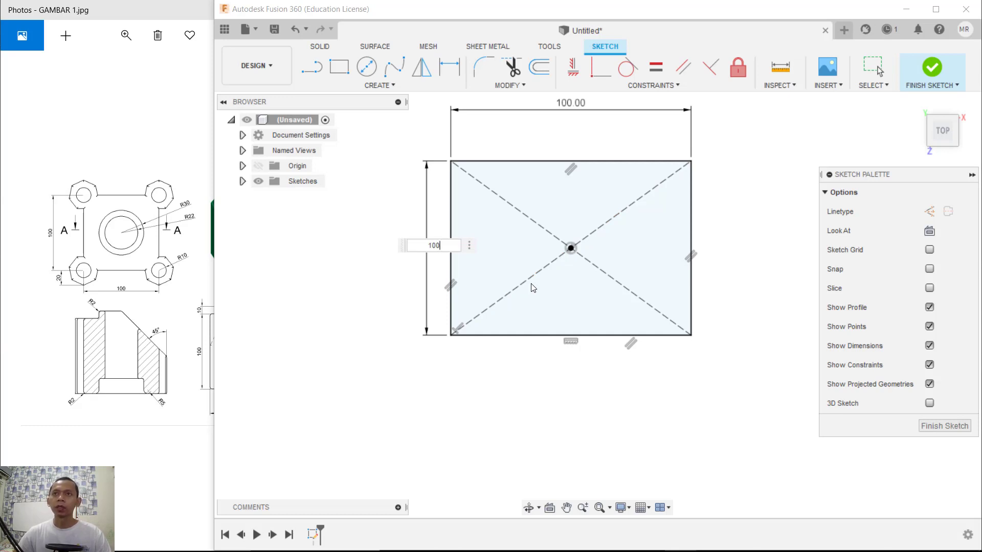
{"action": "type", "text": "00"}
{"action": "key", "text": "Return"}
{"action": "middle_click_drag", "start_coordinate": [577, 213], "coordinate": [573, 250]}
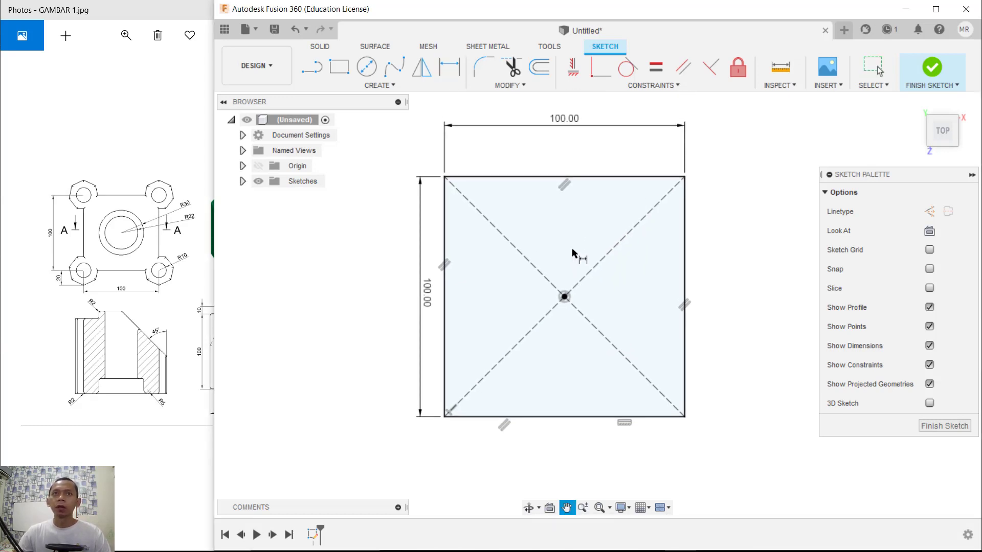
Add centre-diameter circles: Ø60 at the square's centre and Ø20 at its top-left corner.
{"action": "left_click", "coordinate": [366, 66]}
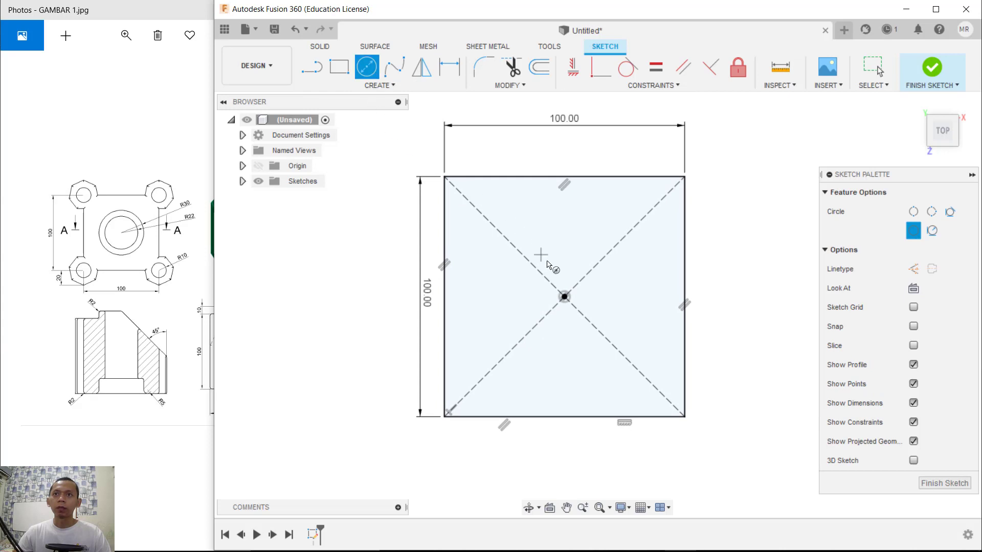
{"action": "left_click", "coordinate": [565, 297]}
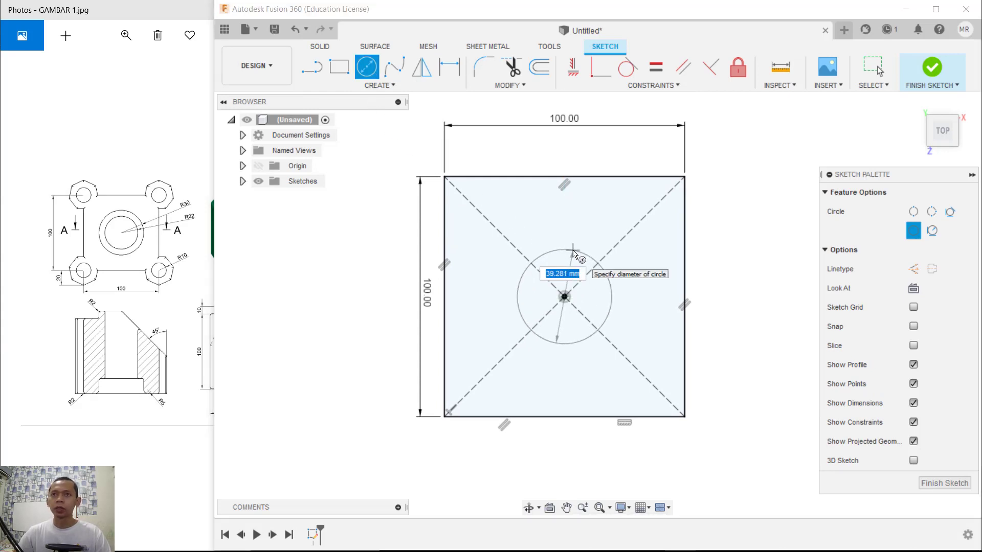
{"action": "type", "text": "60"}
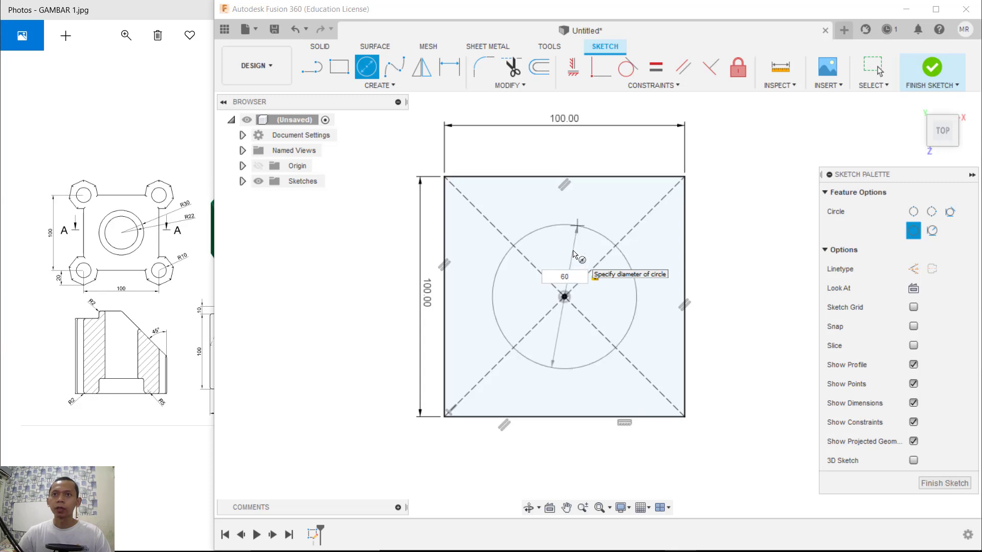
{"action": "key", "text": "Return"}
{"action": "key", "text": "Escape"}
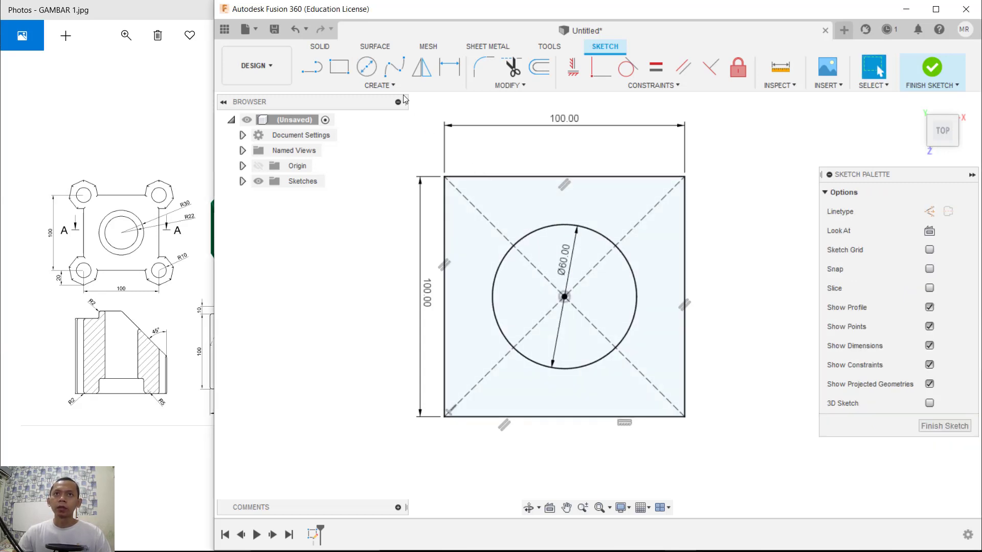
{"action": "left_click", "coordinate": [366, 67]}
{"action": "left_click", "coordinate": [450, 180]}
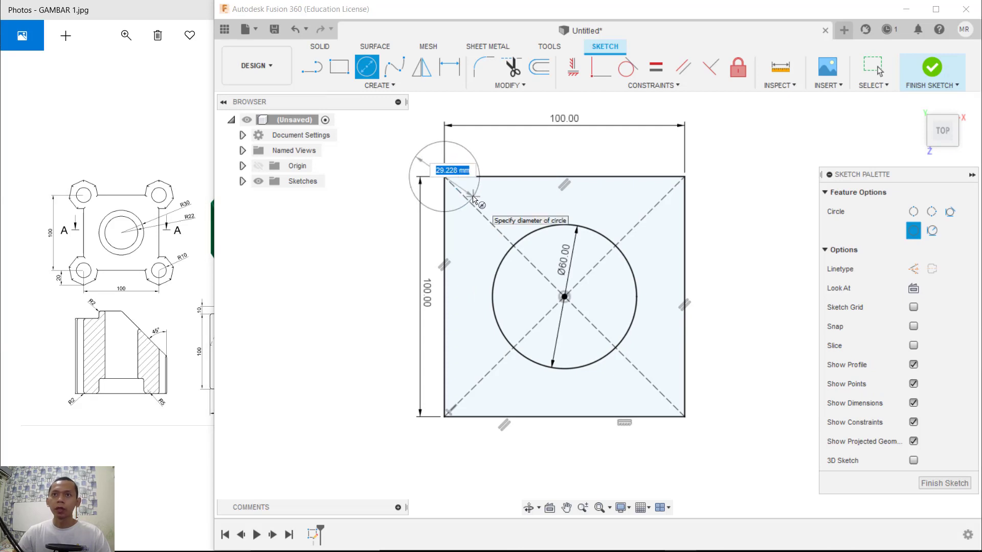
{"action": "type", "text": "20"}
{"action": "key", "text": "Return"}
{"action": "key", "text": "Escape"}
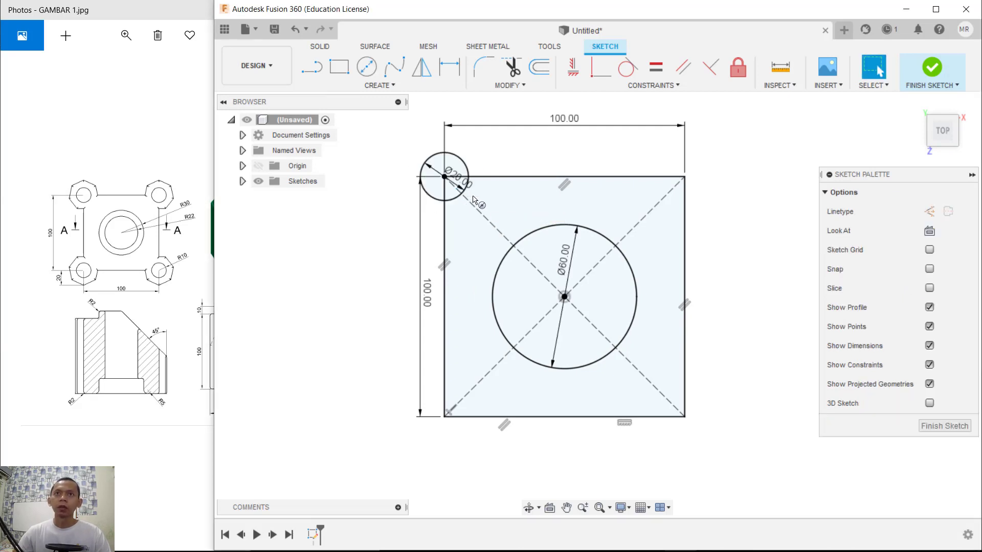
Draw a six-sided inscribed polygon sized 20 centred on the top-left corner circle.
{"action": "left_click", "coordinate": [390, 85]}
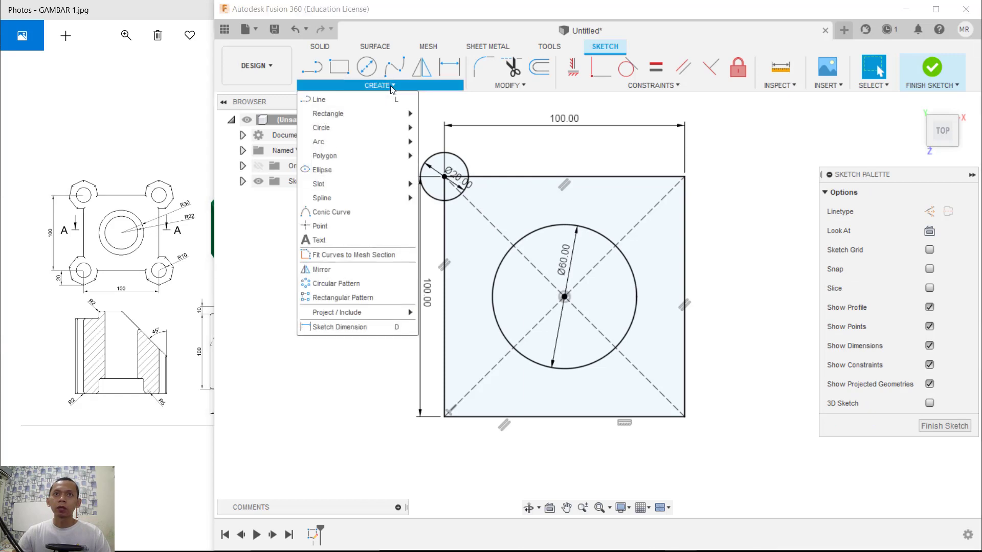
{"action": "mouse_move", "coordinate": [381, 154]}
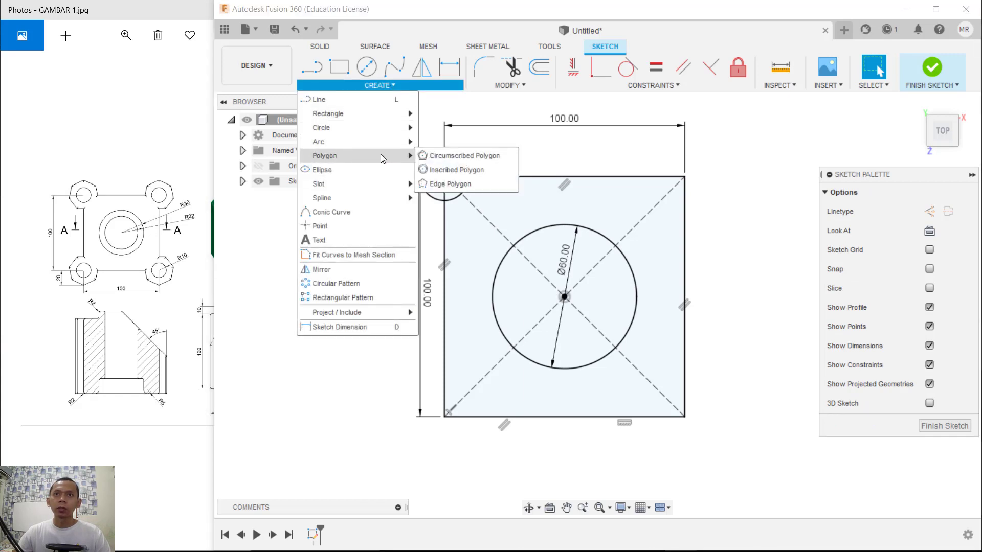
{"action": "left_click", "coordinate": [453, 169]}
{"action": "left_click", "coordinate": [444, 177]}
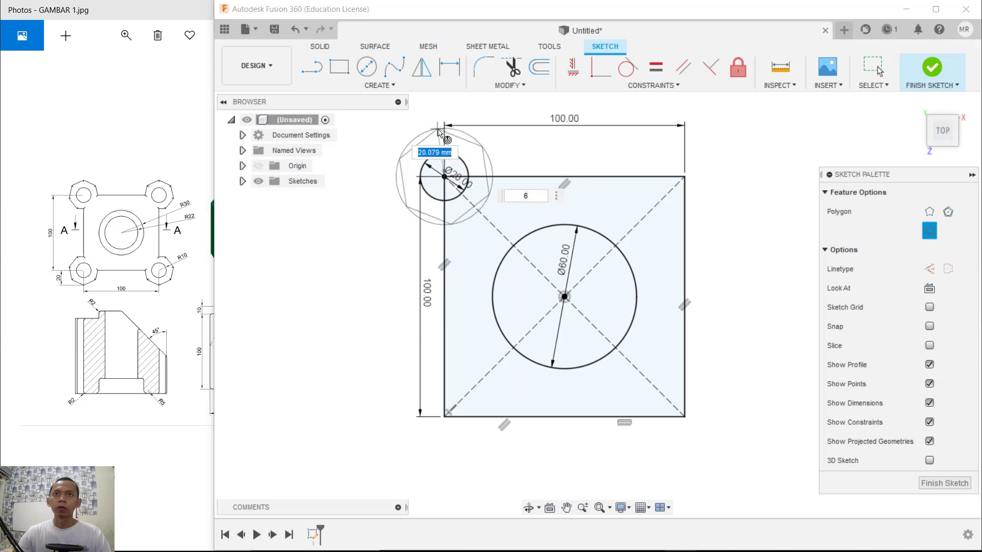
{"action": "type", "text": "20"}
{"action": "key", "text": "Tab"}
{"action": "key", "text": "Return"}
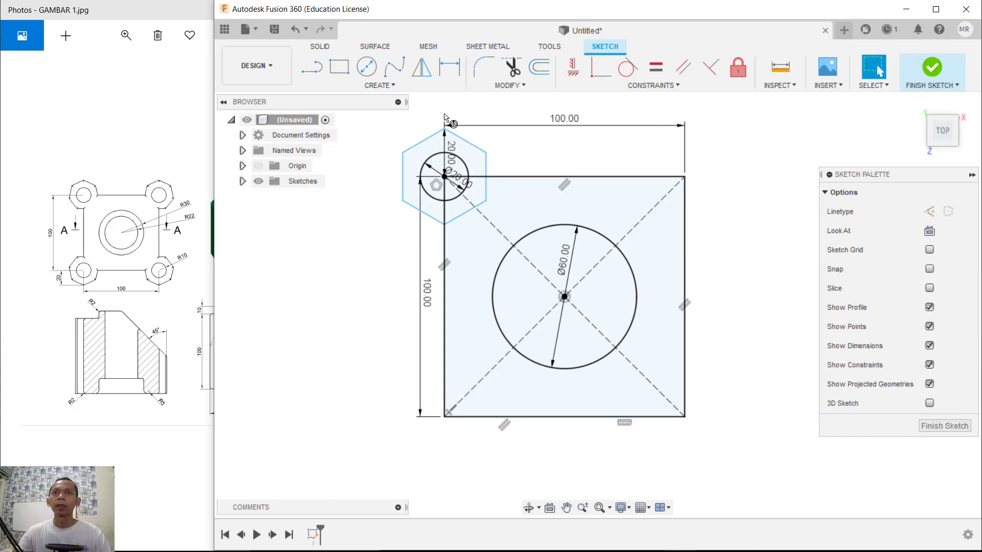
{"action": "key", "text": "l"}
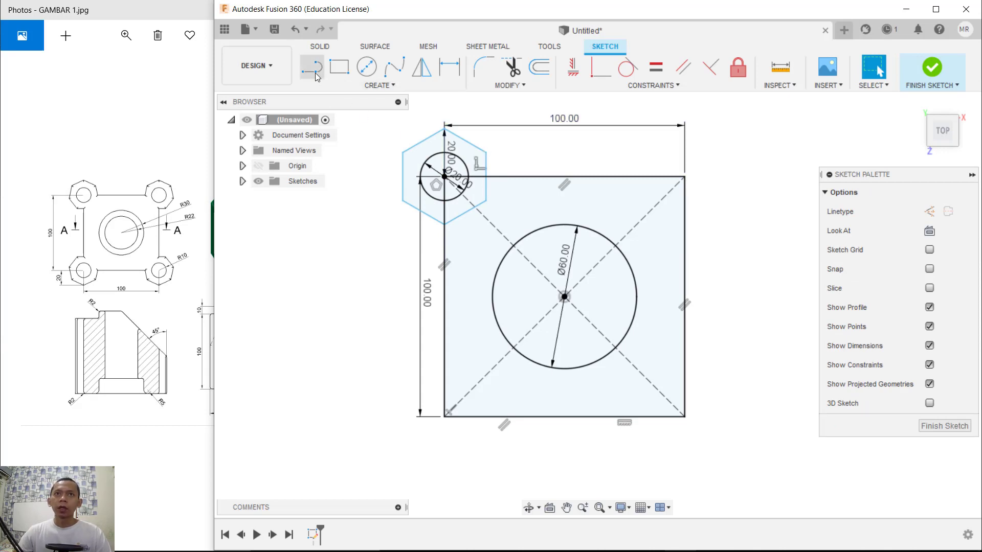
Draw construction lines from the square's centre, one vertical upward and one leftward.
{"action": "left_click", "coordinate": [931, 211]}
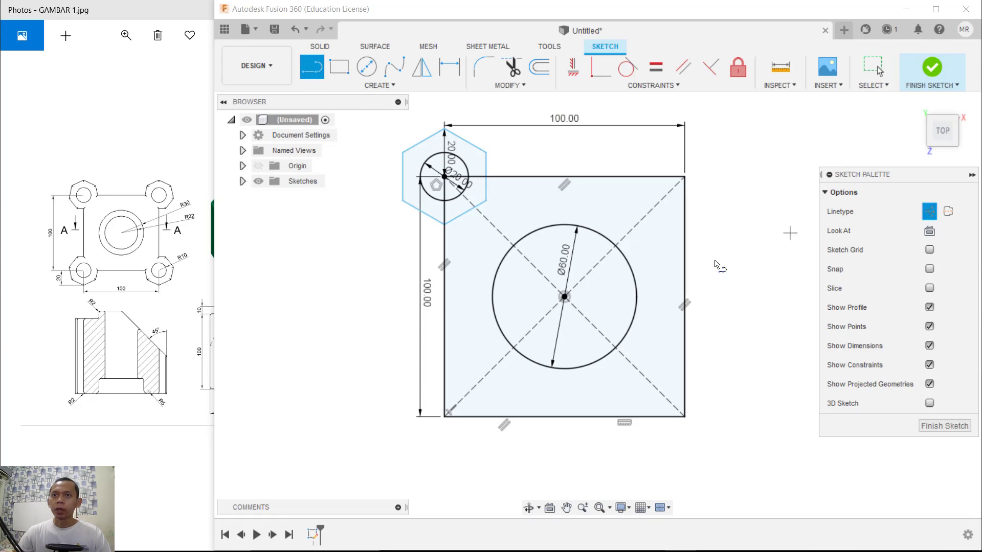
{"action": "left_click", "coordinate": [565, 298]}
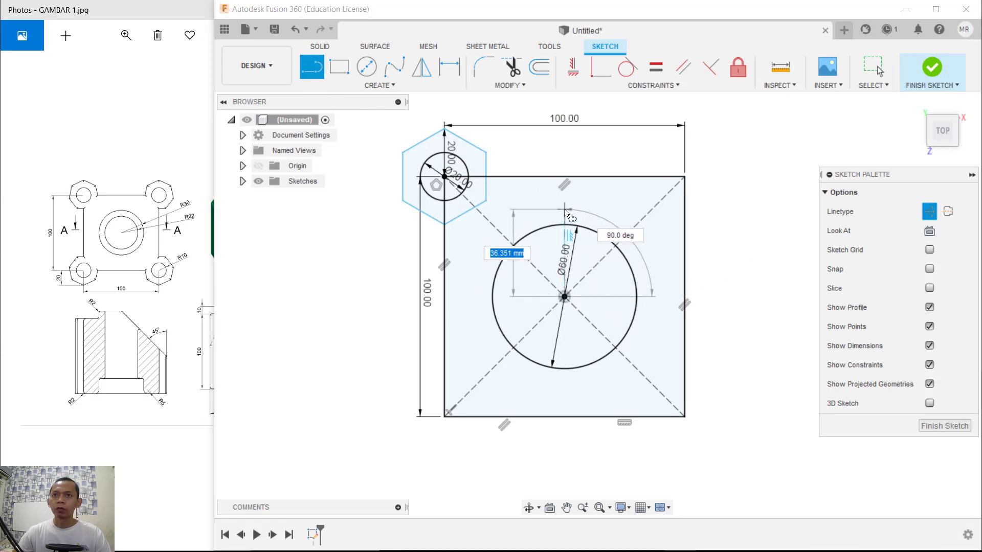
{"action": "left_click", "coordinate": [597, 210]}
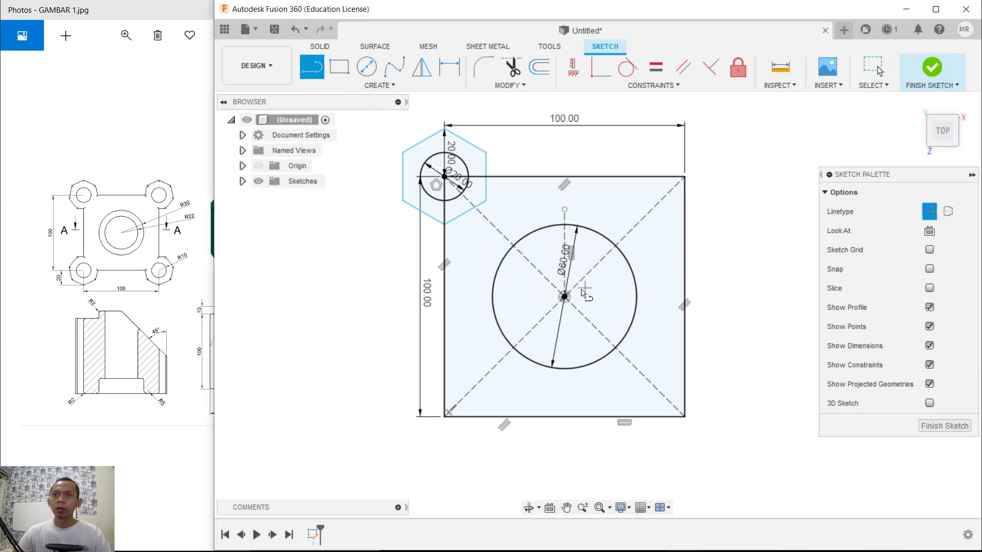
{"action": "left_click", "coordinate": [565, 297]}
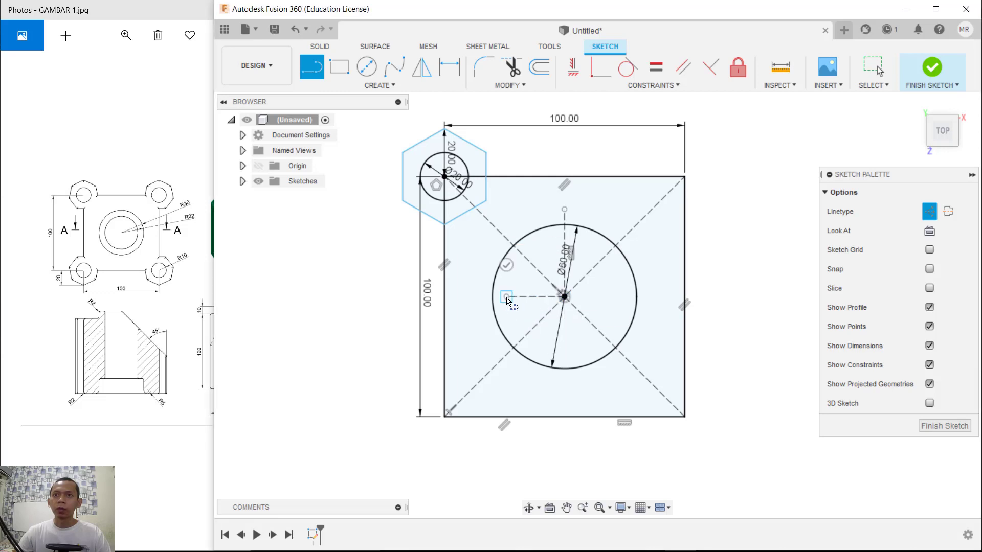
{"action": "key", "text": "Escape"}
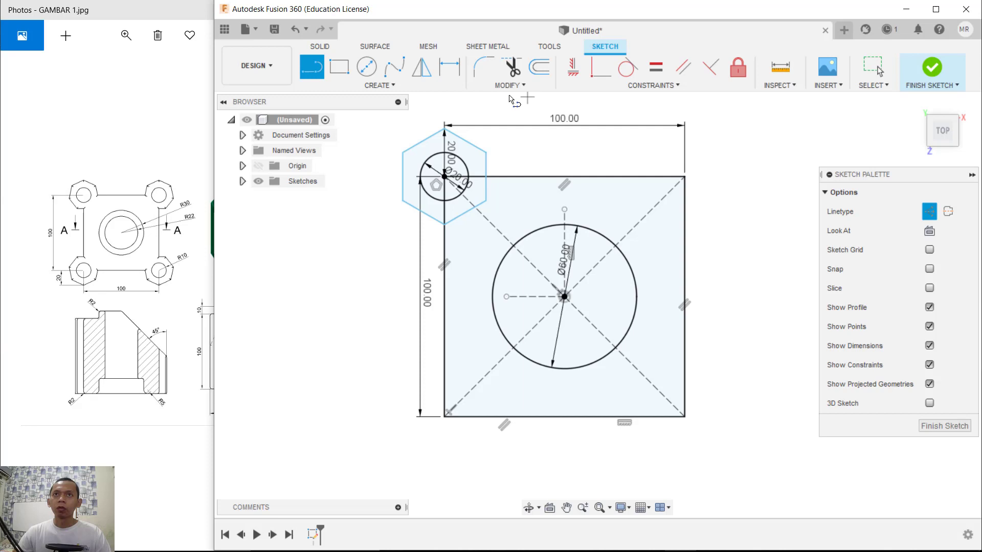
Mirror the top-left hexagon and circle across the vertical construction line to the top-right corner.
{"action": "left_click", "coordinate": [422, 72]}
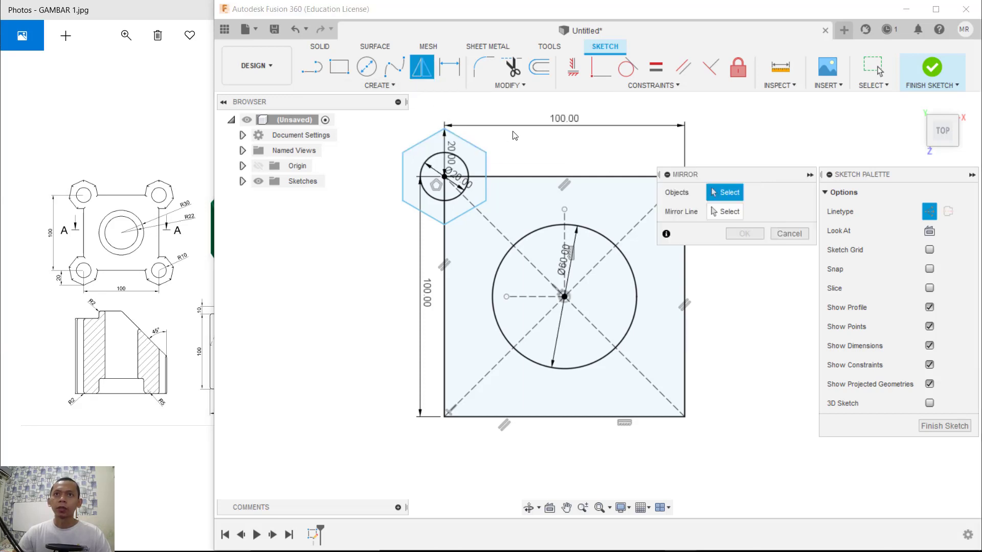
{"action": "left_click_drag", "start_coordinate": [470, 131], "coordinate": [381, 181]}
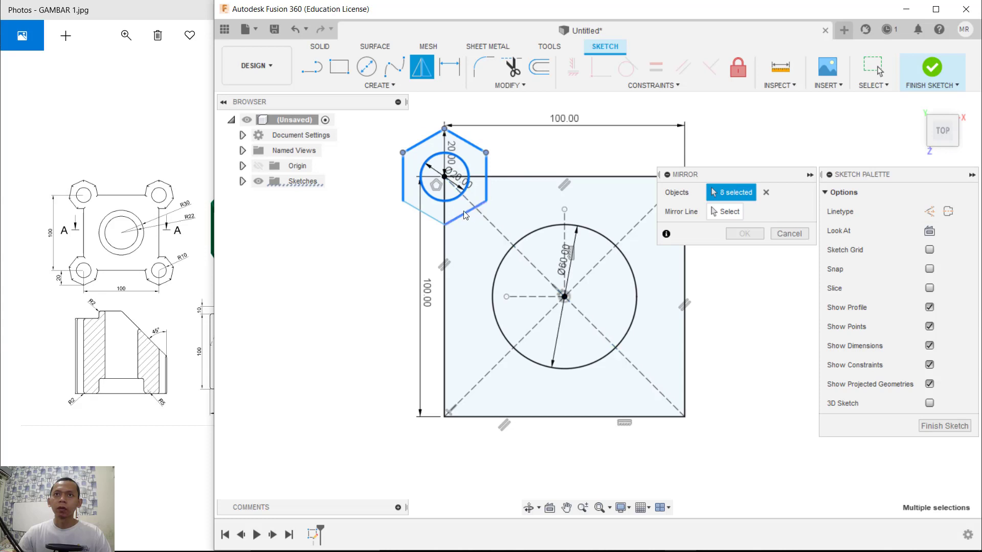
{"action": "left_click", "coordinate": [429, 221]}
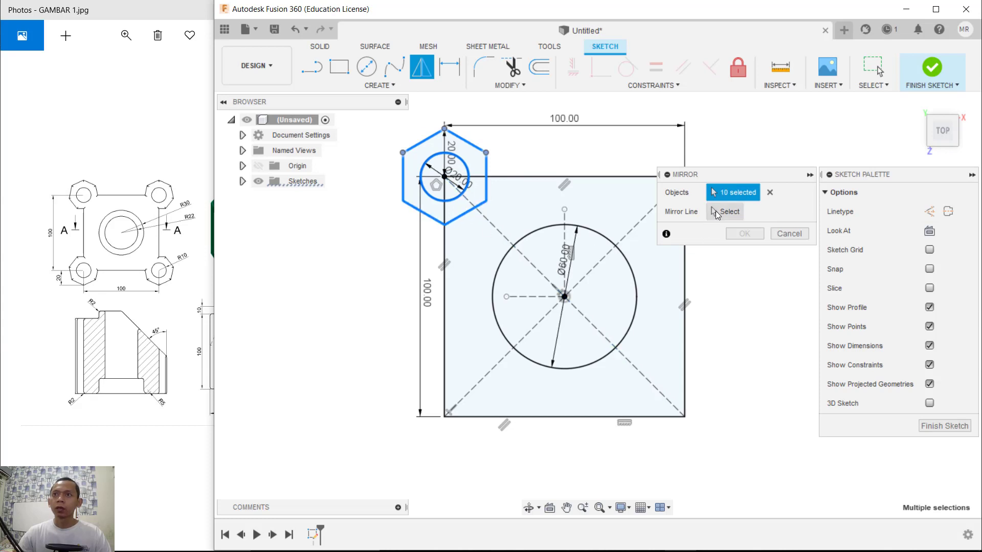
{"action": "left_click", "coordinate": [732, 211]}
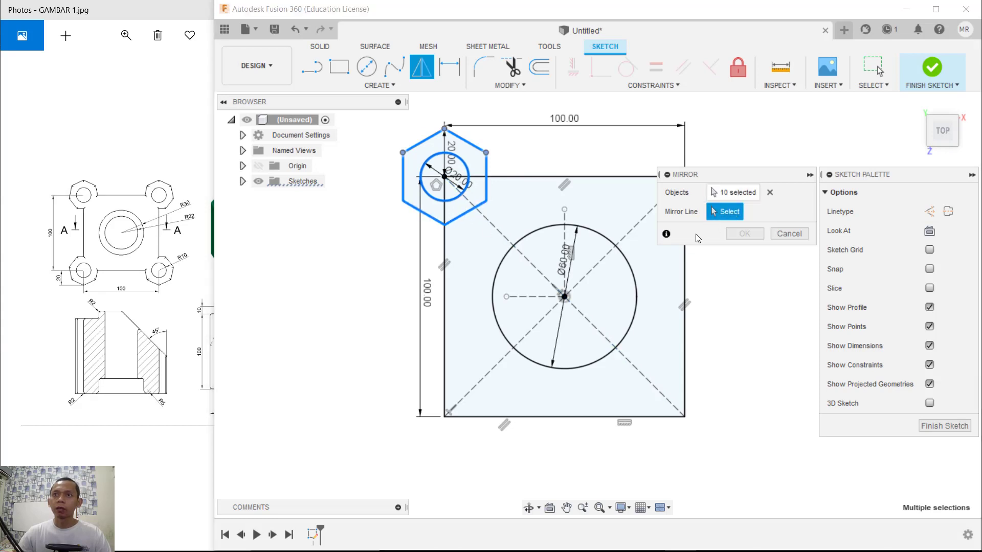
{"action": "left_click", "coordinate": [566, 235]}
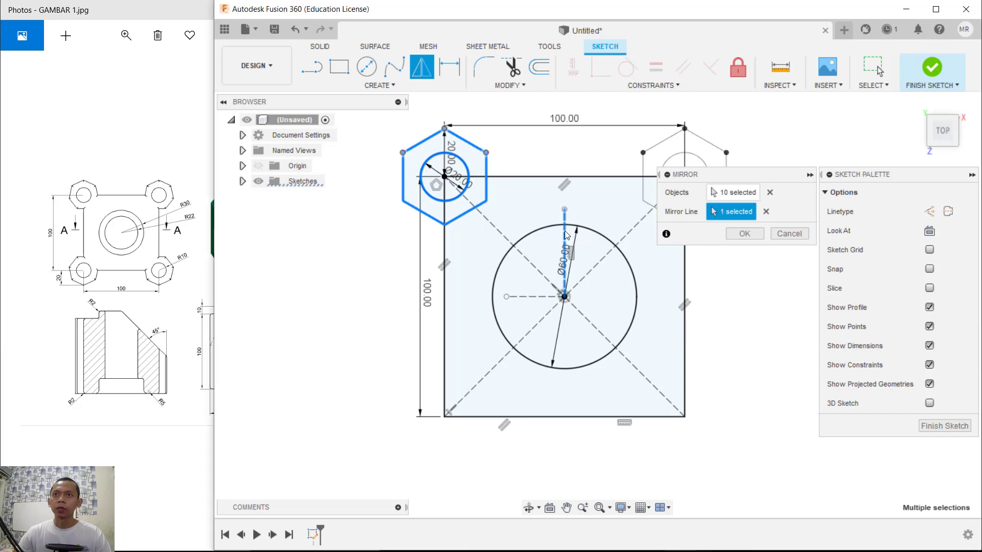
{"action": "left_click", "coordinate": [747, 233]}
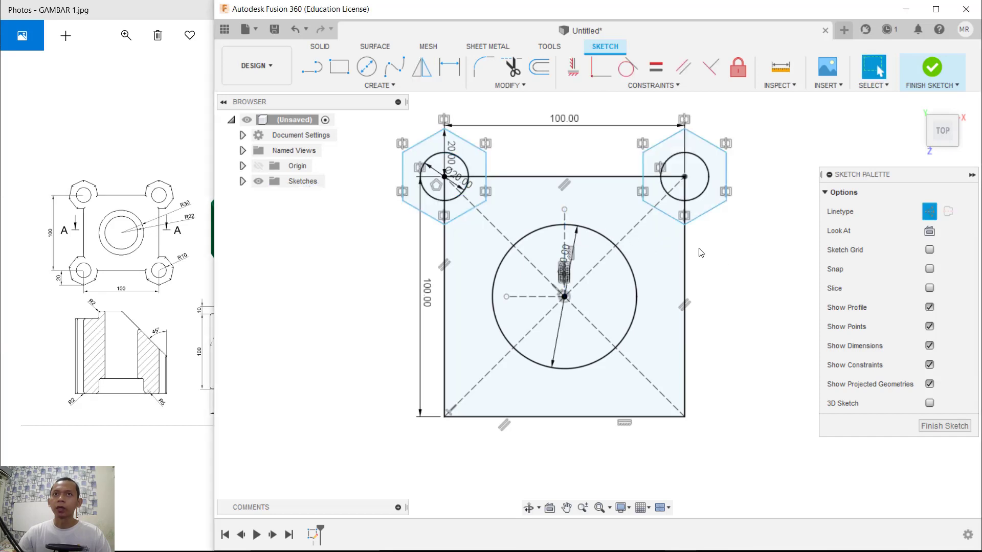
Mirror both top hexagons and circles across the horizontal construction line to the bottom corners.
{"action": "left_click", "coordinate": [422, 66]}
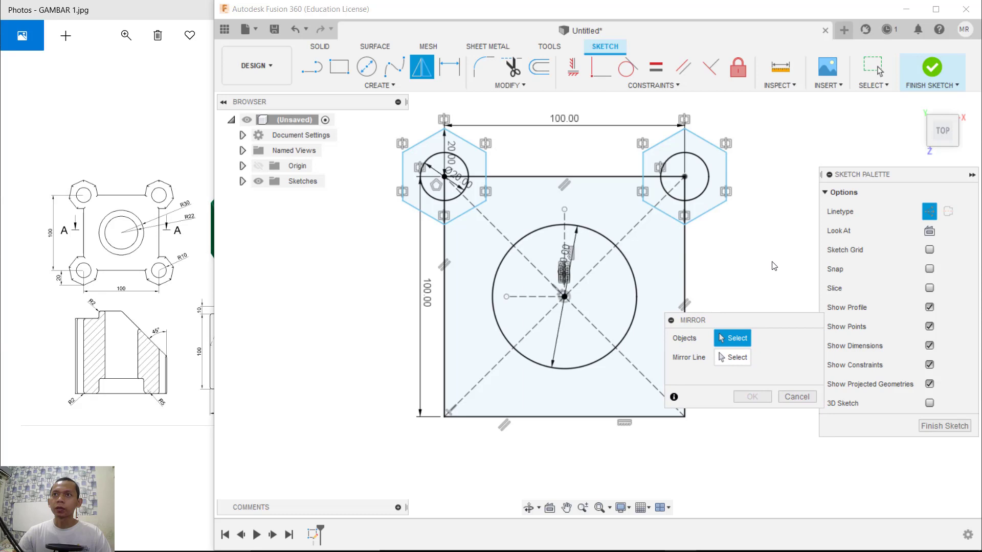
{"action": "left_click_drag", "start_coordinate": [755, 129], "coordinate": [639, 199]}
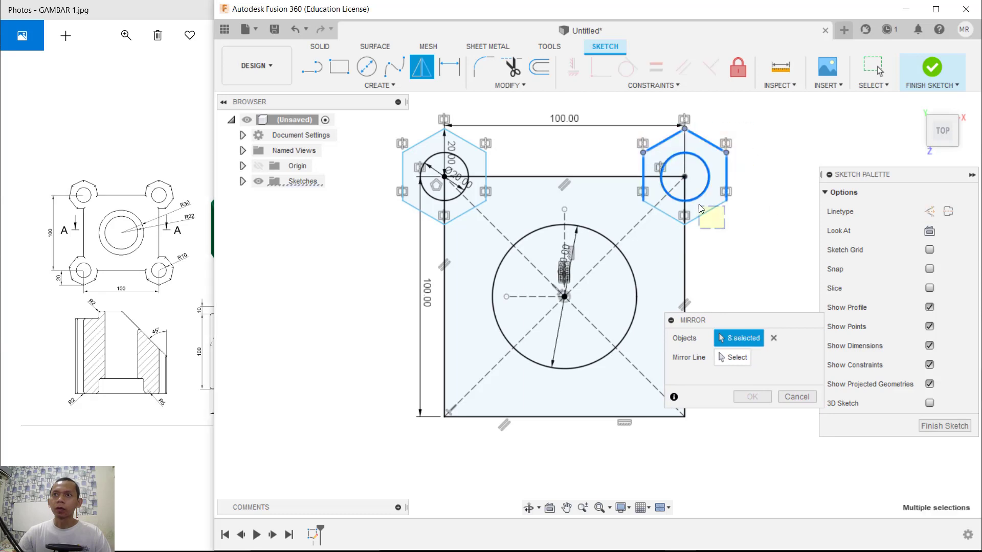
{"action": "left_click", "coordinate": [726, 185]}
{"action": "left_click_drag", "start_coordinate": [515, 131], "coordinate": [380, 171]}
{"action": "left_click", "coordinate": [433, 221]}
{"action": "left_click", "coordinate": [729, 358]}
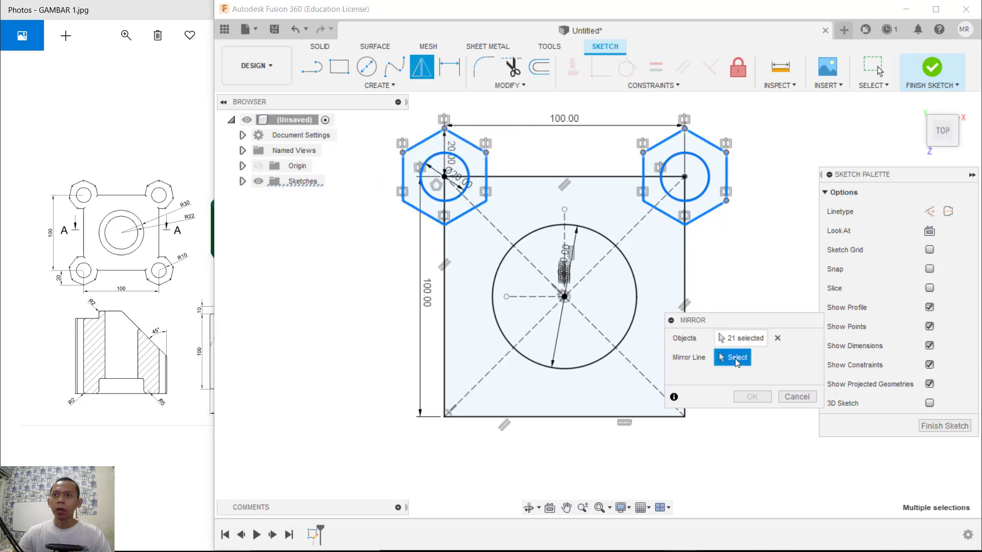
{"action": "left_click", "coordinate": [527, 298]}
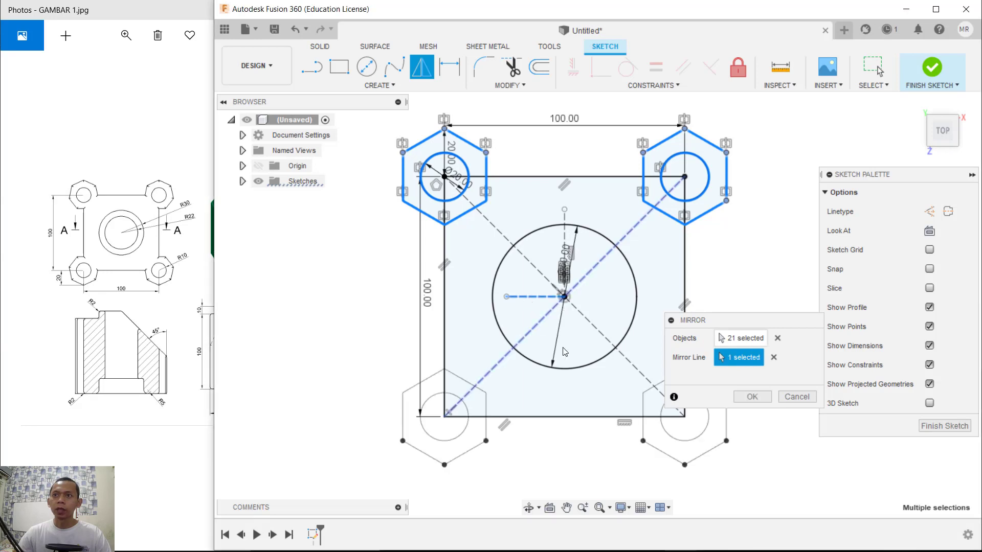
{"action": "left_click", "coordinate": [761, 398]}
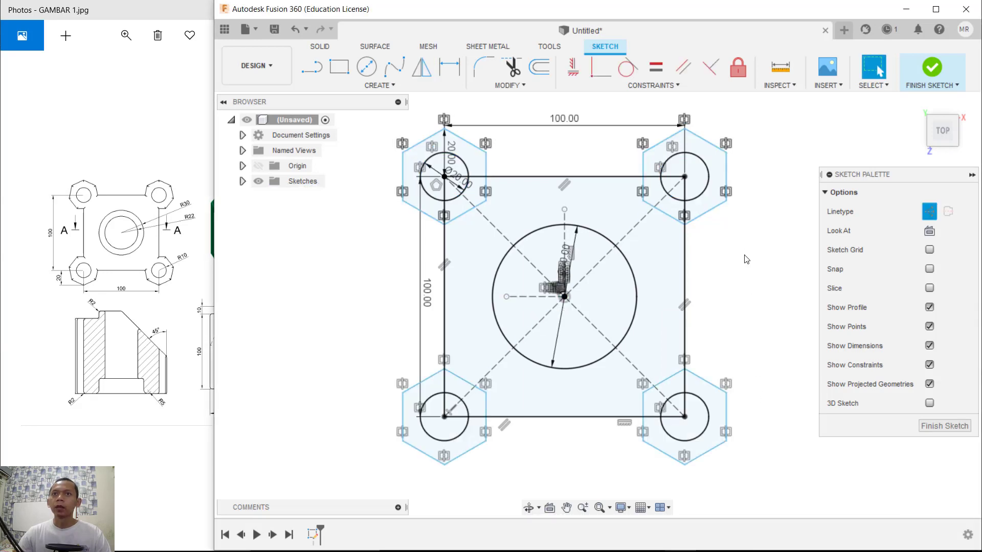
Delete the diagonal, horizontal and vertical construction lines from the sketch.
{"action": "left_click", "coordinate": [501, 234]}
{"action": "left_click", "coordinate": [516, 266]}
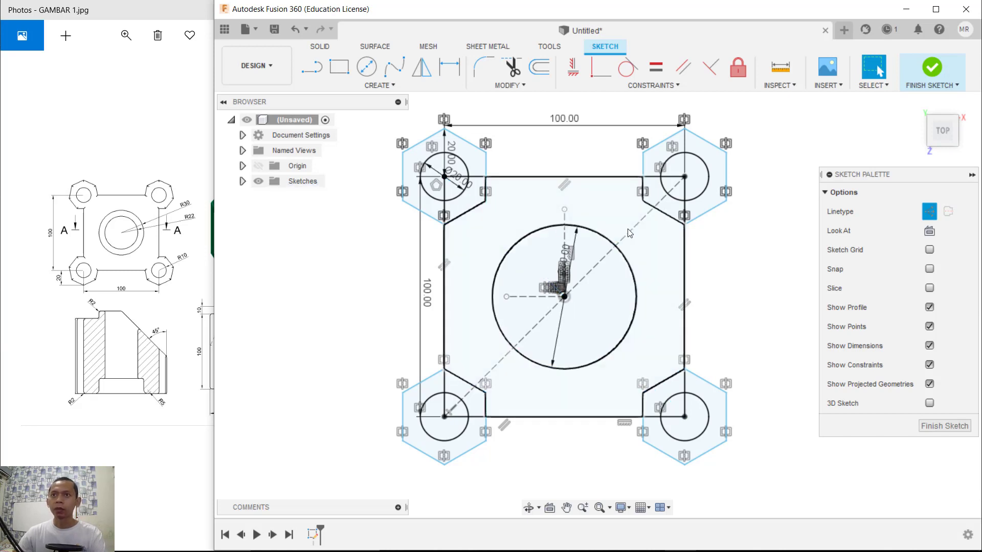
{"action": "left_click", "coordinate": [534, 267]}
{"action": "left_click", "coordinate": [546, 293]}
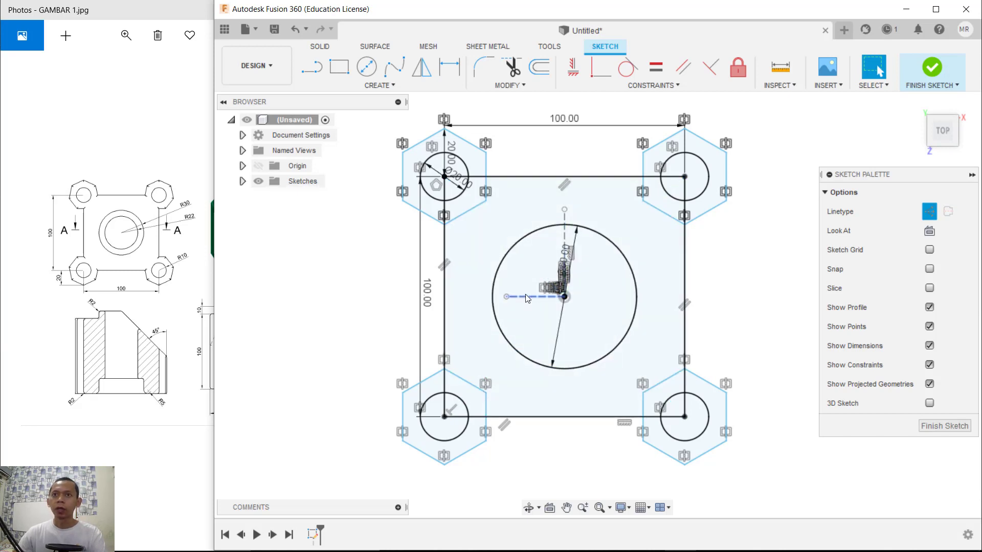
{"action": "left_click", "coordinate": [528, 297]}
{"action": "key", "text": "Delete"}
{"action": "left_click", "coordinate": [564, 235]}
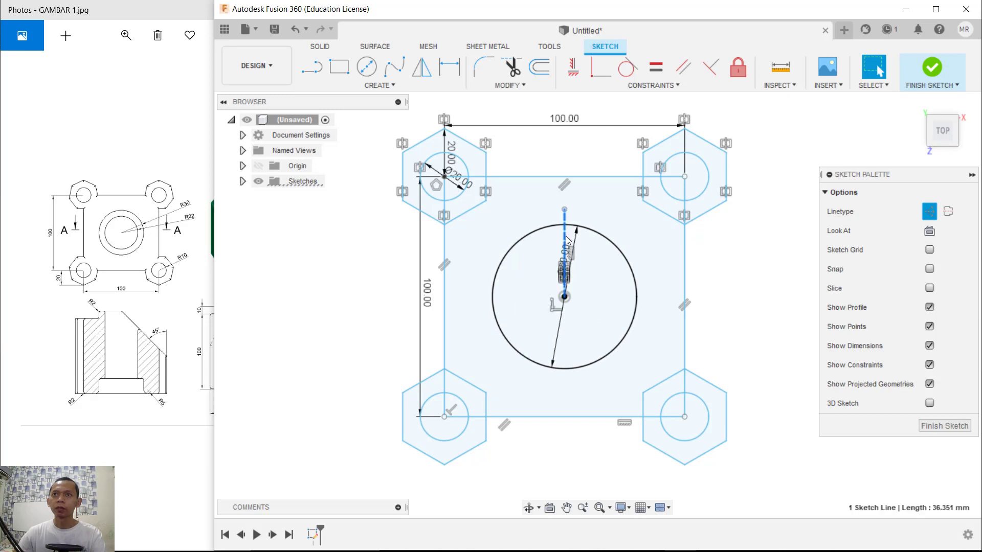
{"action": "key", "text": "Delete"}
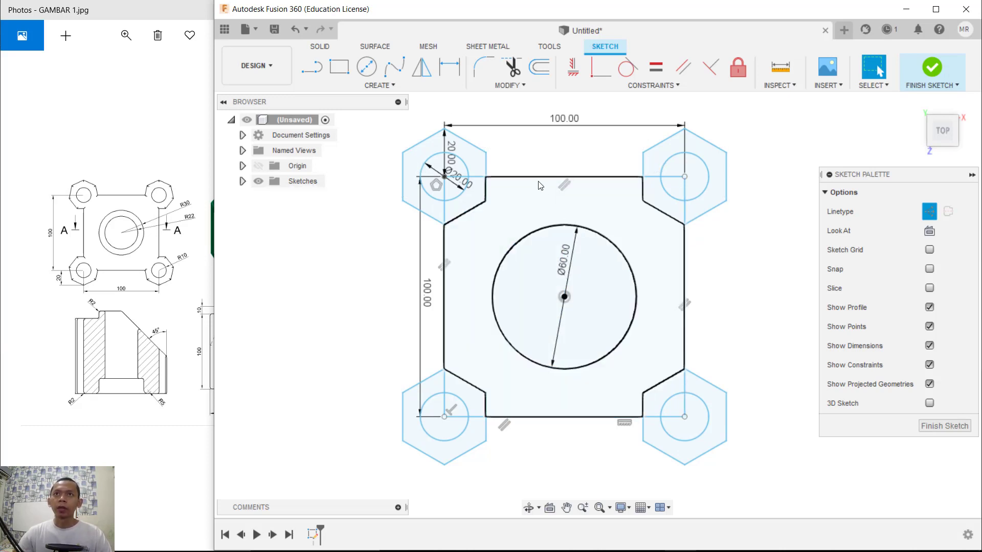
Trim the overlapping square and hexagon edges at the top-left and top-right corners.
{"action": "left_click", "coordinate": [513, 72]}
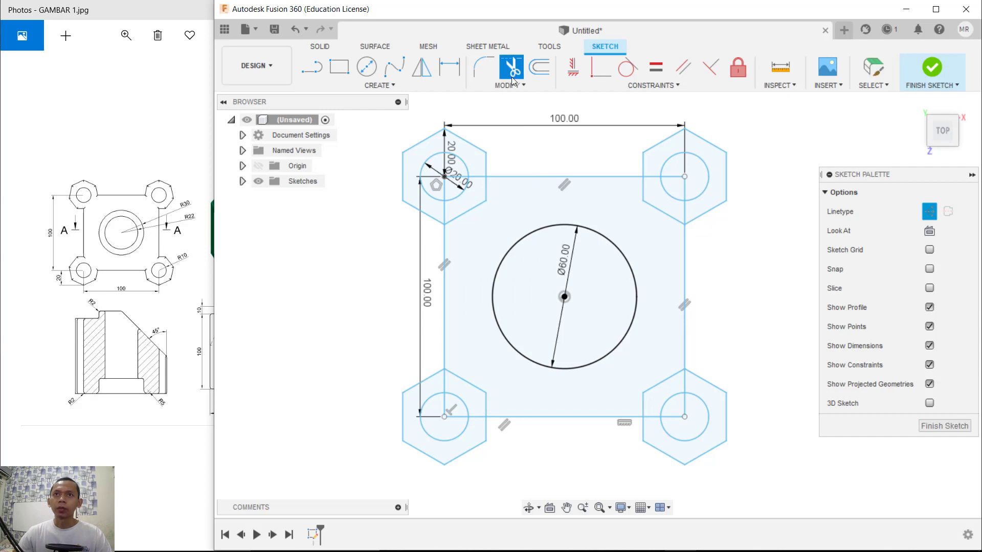
{"action": "left_click", "coordinate": [472, 212]}
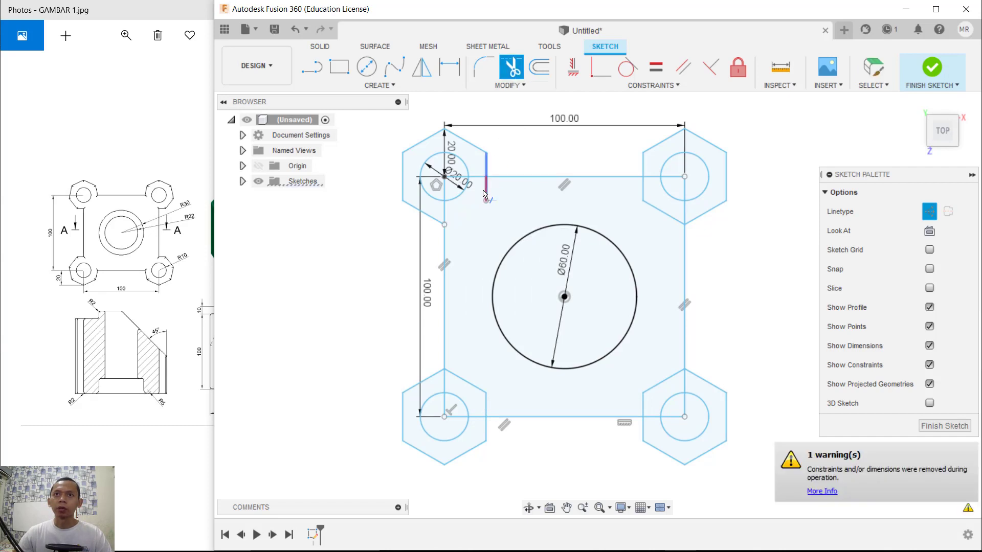
{"action": "left_click", "coordinate": [487, 196]}
{"action": "left_click", "coordinate": [445, 201]}
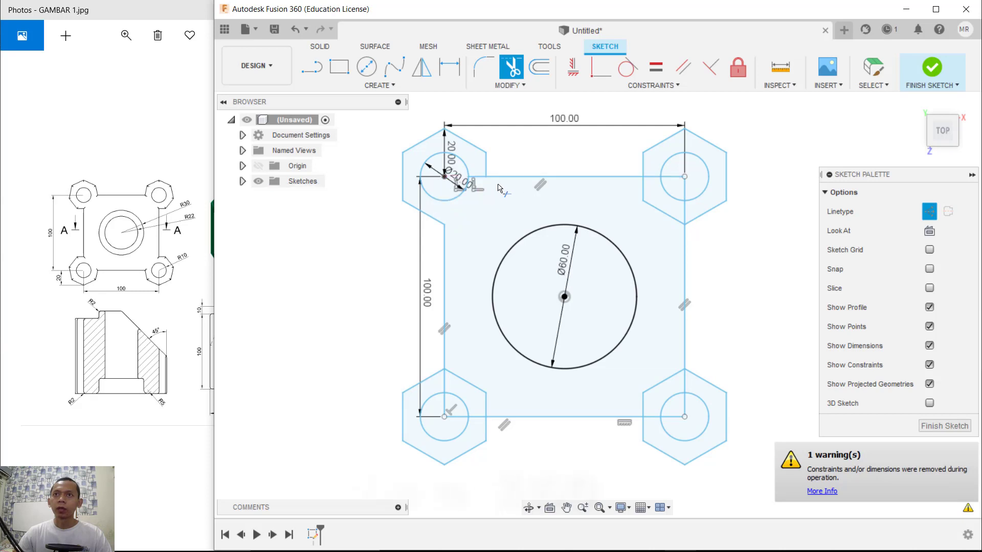
{"action": "left_click", "coordinate": [466, 178]}
{"action": "left_click", "coordinate": [646, 194]}
{"action": "left_click", "coordinate": [663, 212]}
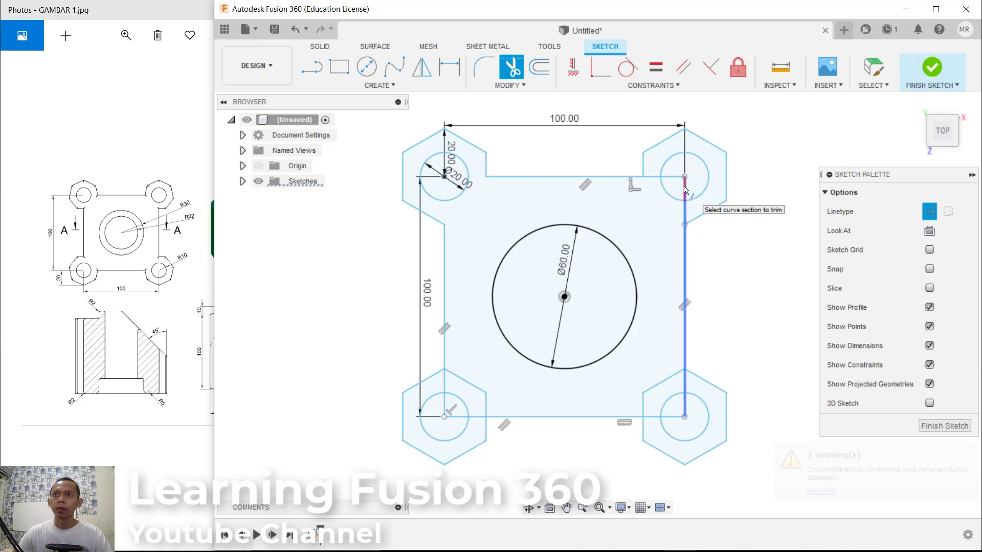
{"action": "left_click", "coordinate": [686, 190]}
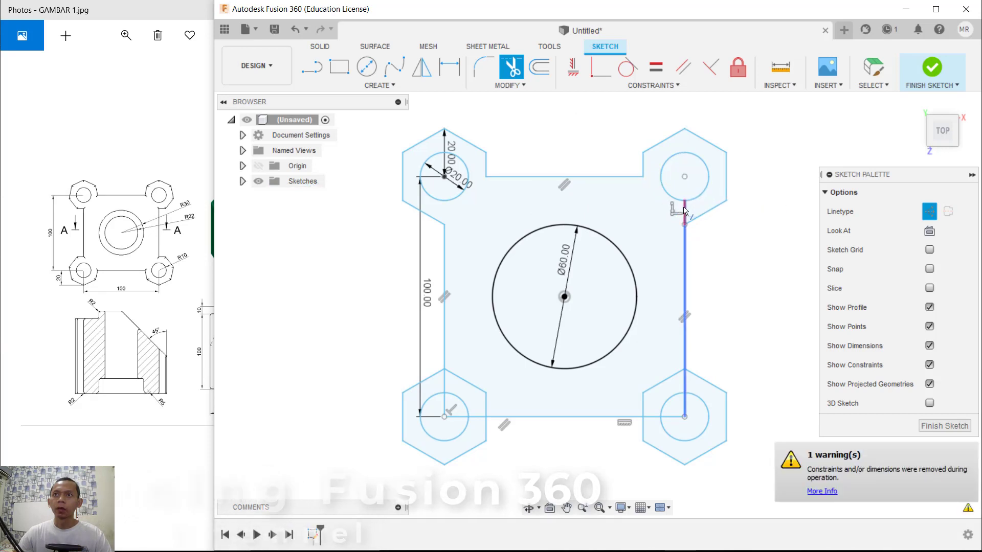
{"action": "left_click", "coordinate": [686, 210]}
Trim the overlapping square and hexagon edges at the bottom-right and bottom-left corners.
{"action": "left_click", "coordinate": [685, 407]}
{"action": "left_click", "coordinate": [673, 417]}
{"action": "left_click", "coordinate": [653, 420]}
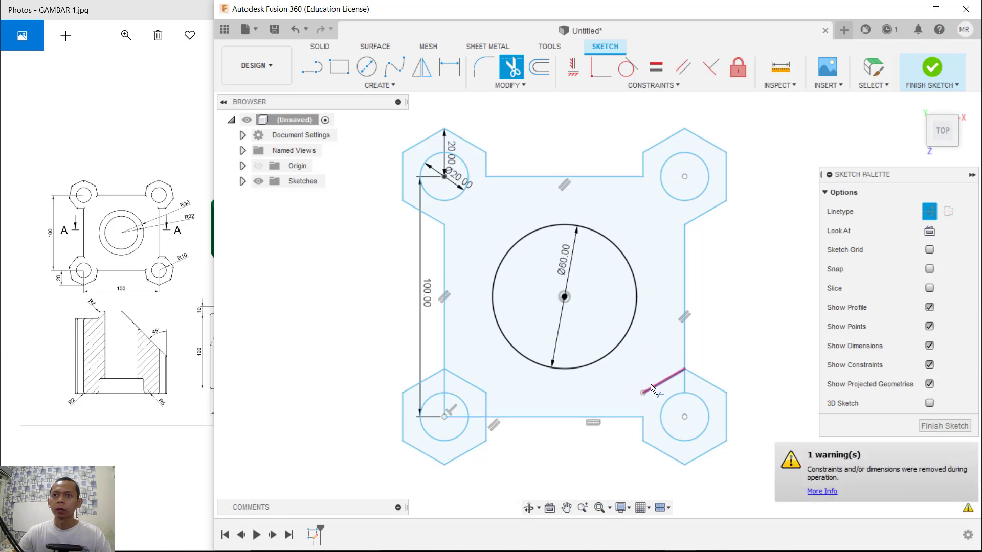
{"action": "left_click", "coordinate": [687, 384]}
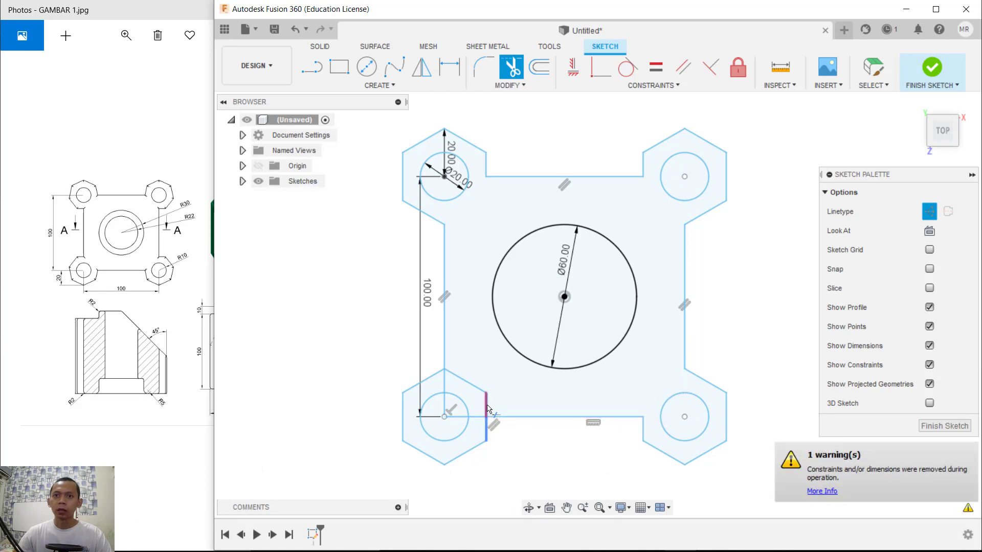
{"action": "left_click", "coordinate": [469, 390]}
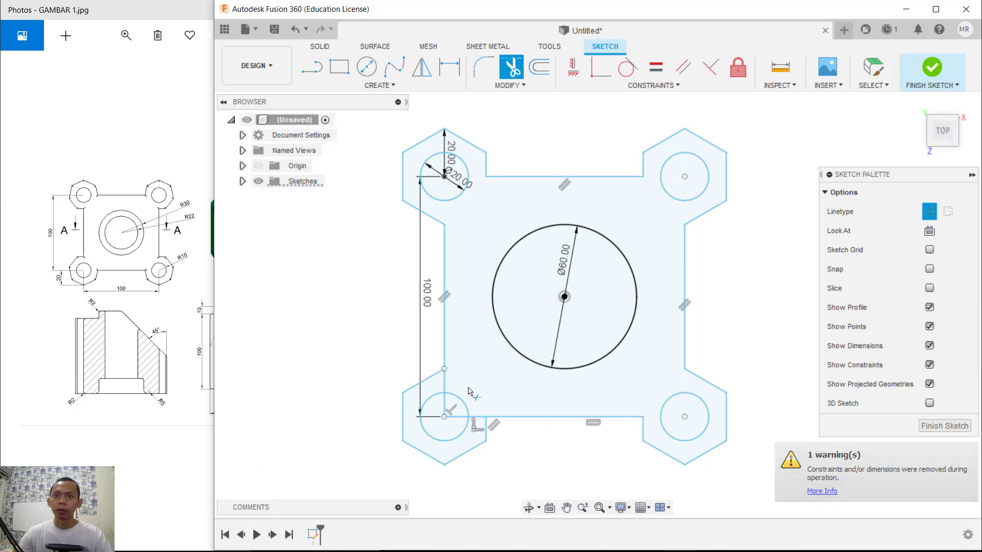
{"action": "left_click", "coordinate": [444, 396]}
{"action": "left_click", "coordinate": [463, 417]}
{"action": "left_click", "coordinate": [481, 418]}
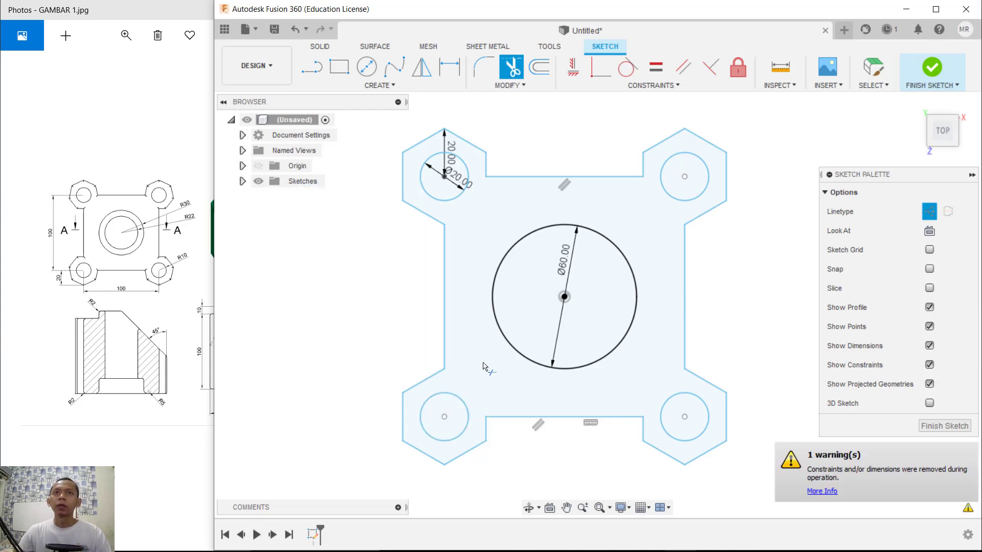
Draw a normal Ø44 circle concentric with the Ø60 centre circle, then finish the sketch.
{"action": "left_click", "coordinate": [367, 68]}
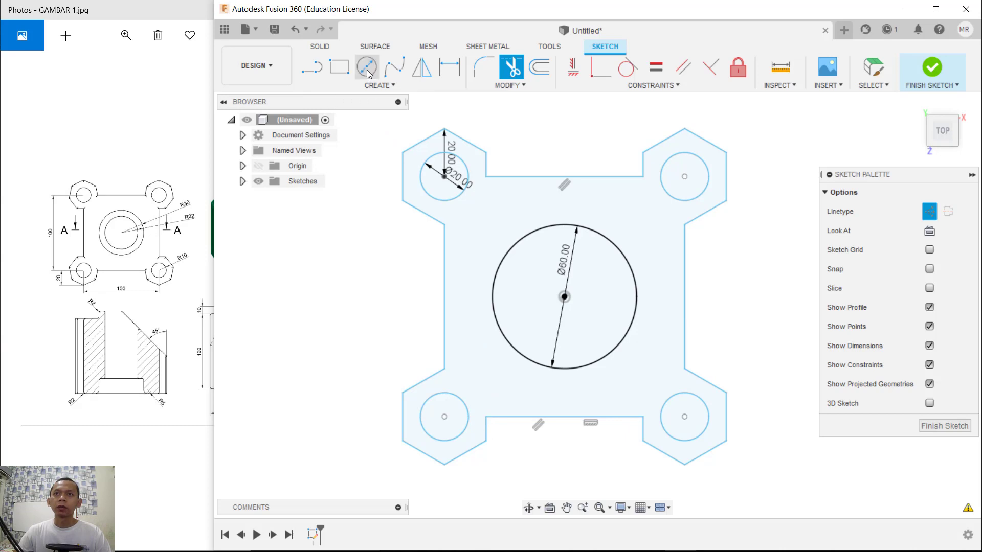
{"action": "left_click", "coordinate": [564, 297]}
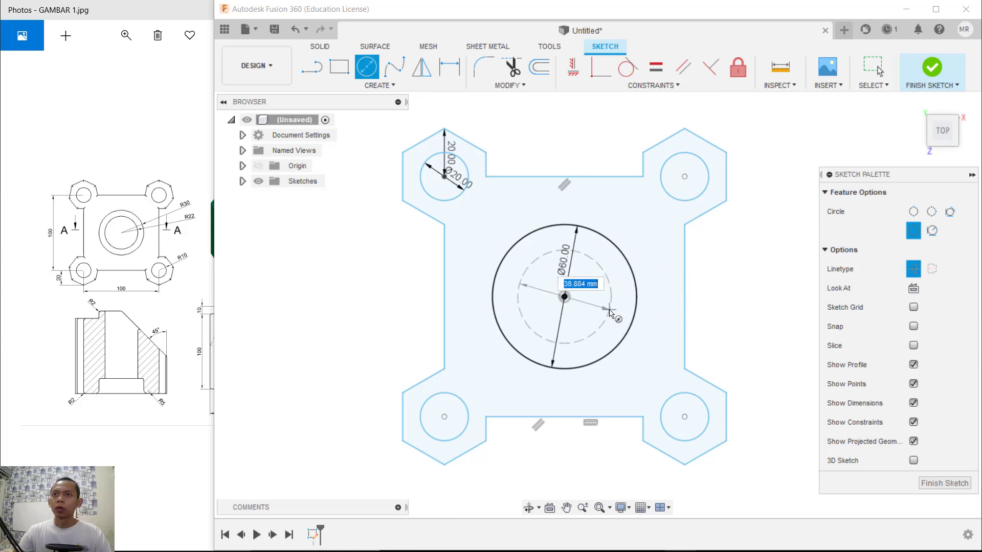
{"action": "left_click", "coordinate": [915, 275]}
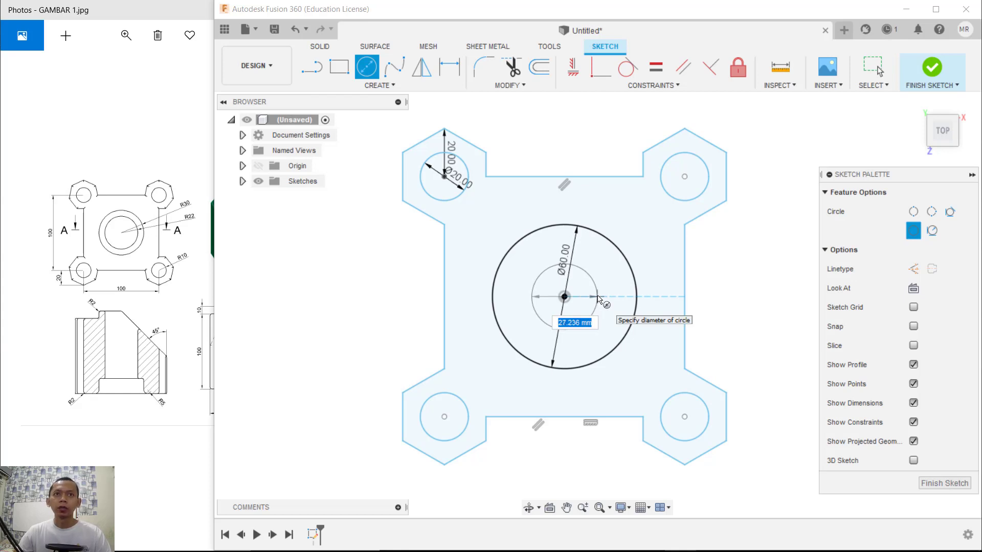
{"action": "type", "text": "44"}
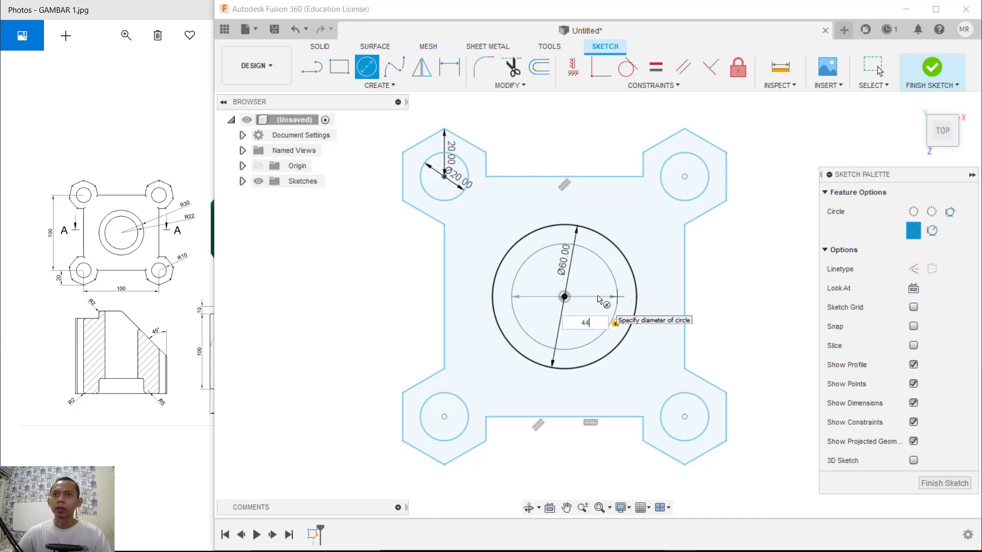
{"action": "key", "text": "Return"}
{"action": "key", "text": "Escape"}
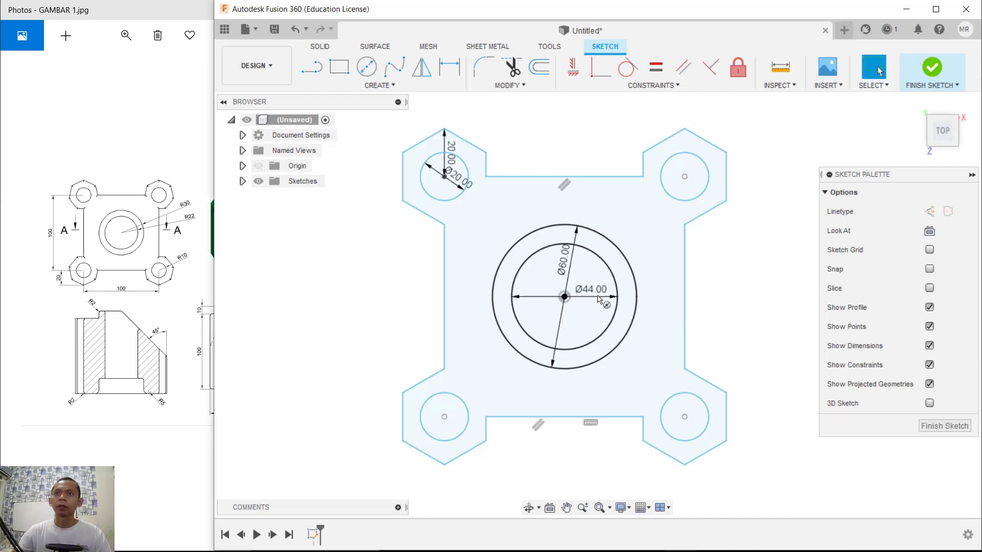
{"action": "left_click", "coordinate": [930, 71]}
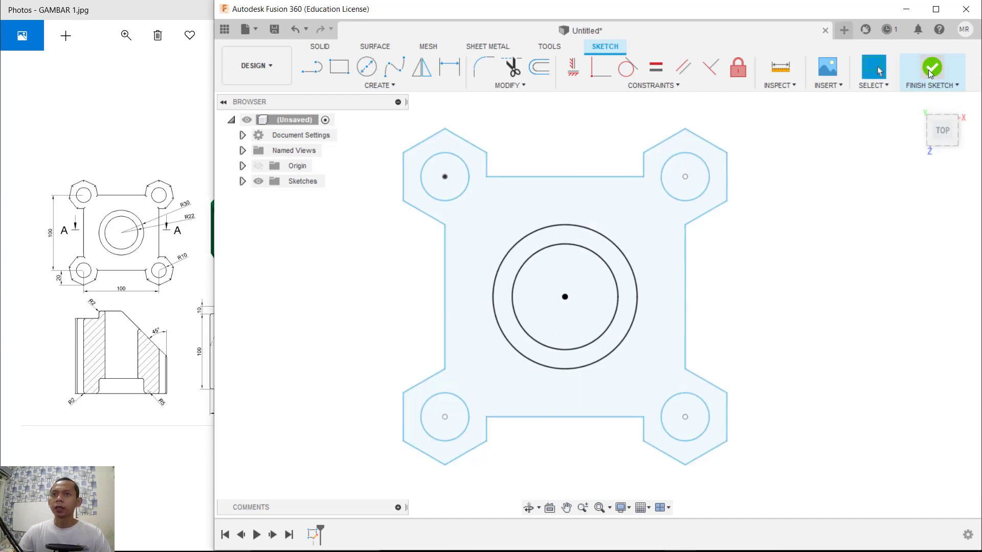
Extrude the flange plate profile and centre ring 100 mm upward as a new body.
{"action": "middle_click_drag", "start_coordinate": [771, 202], "coordinate": [749, 205]}
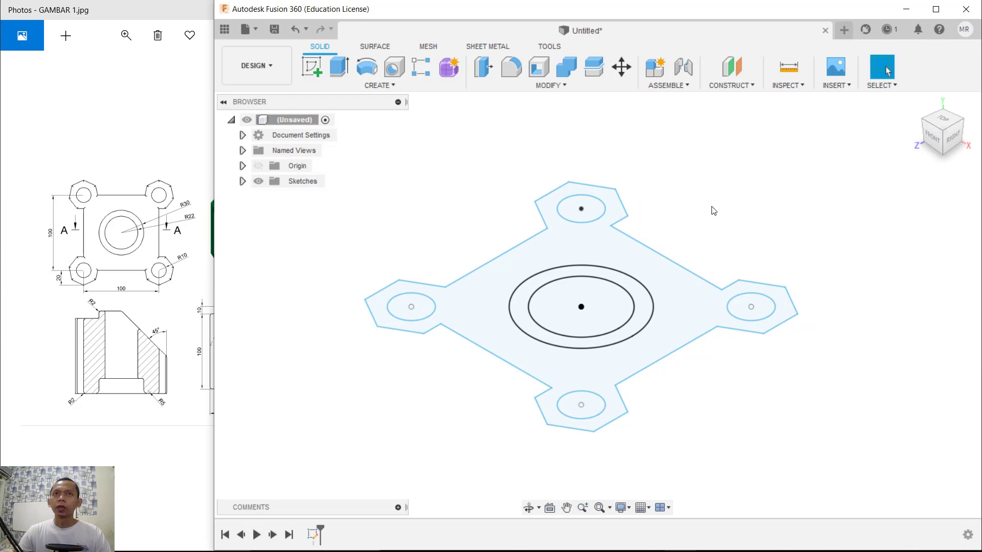
{"action": "left_click", "coordinate": [347, 70]}
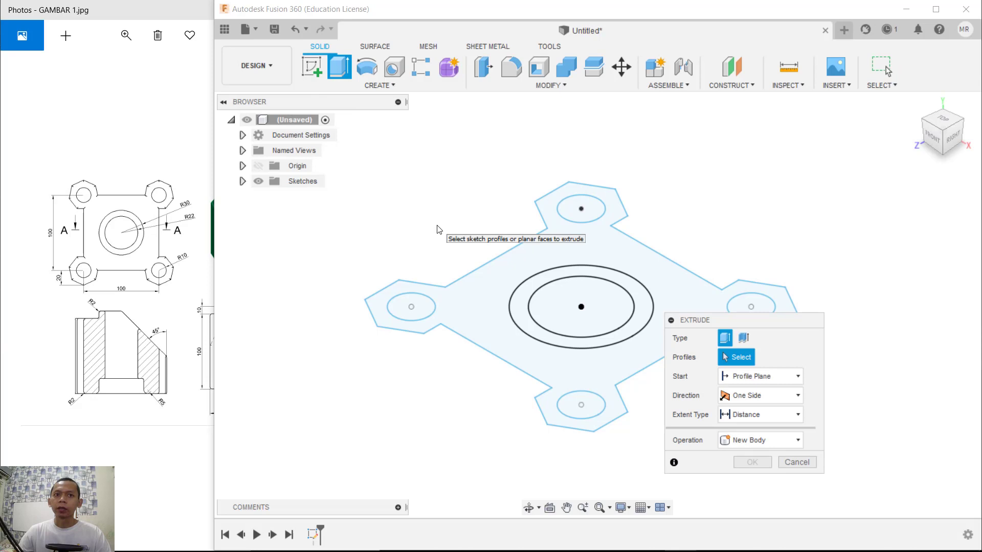
{"action": "left_click", "coordinate": [490, 332]}
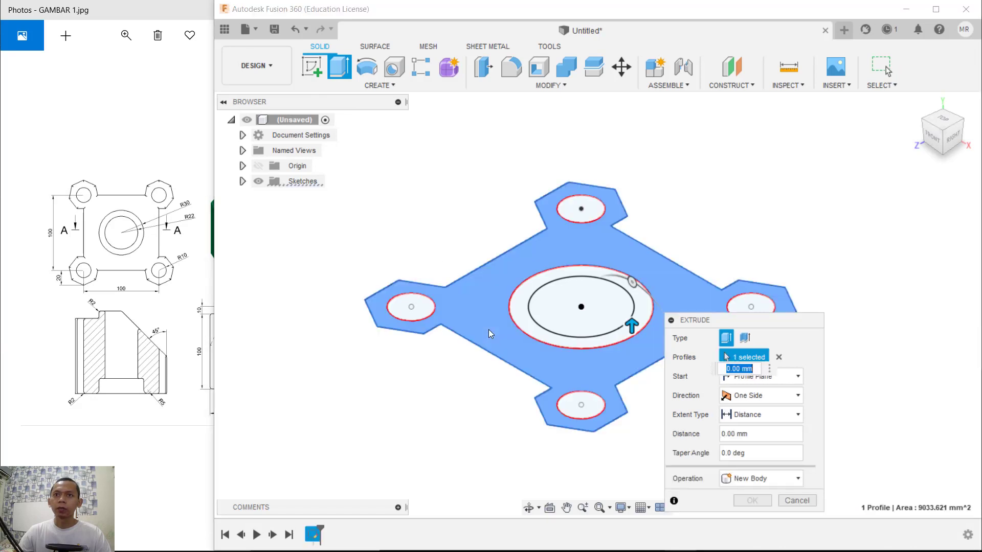
{"action": "left_click", "coordinate": [520, 319]}
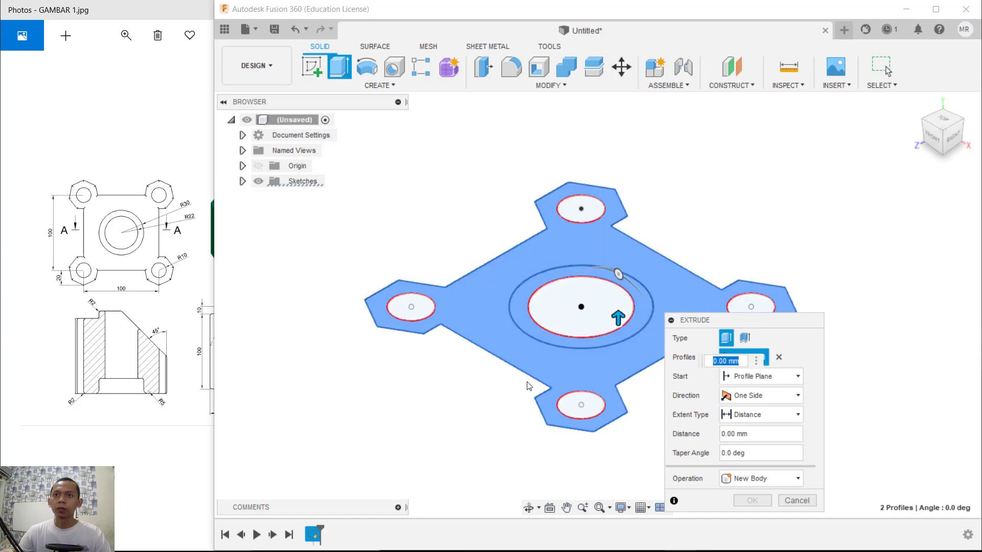
{"action": "left_click_drag", "start_coordinate": [618, 316], "coordinate": [631, 356]}
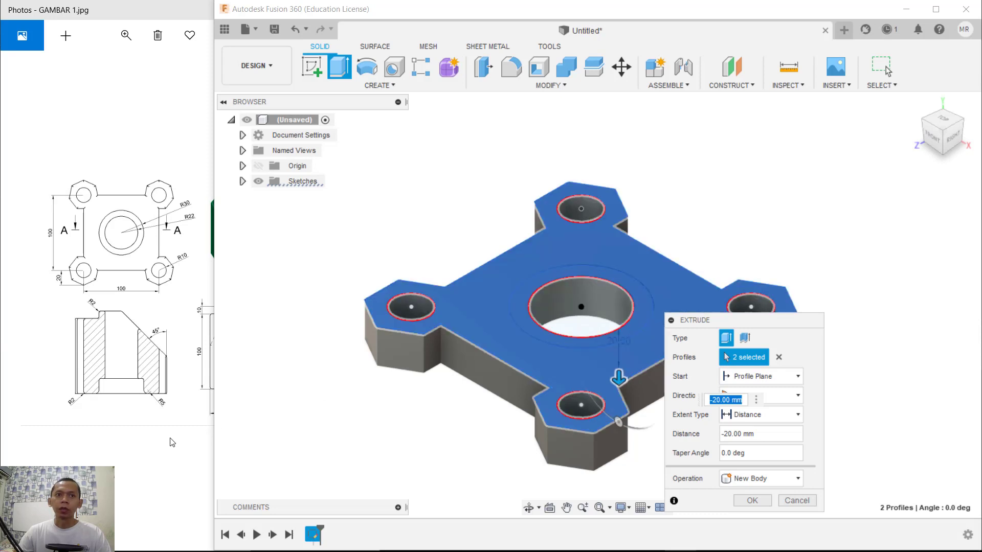
{"action": "left_click_drag", "start_coordinate": [619, 379], "coordinate": [624, 245]}
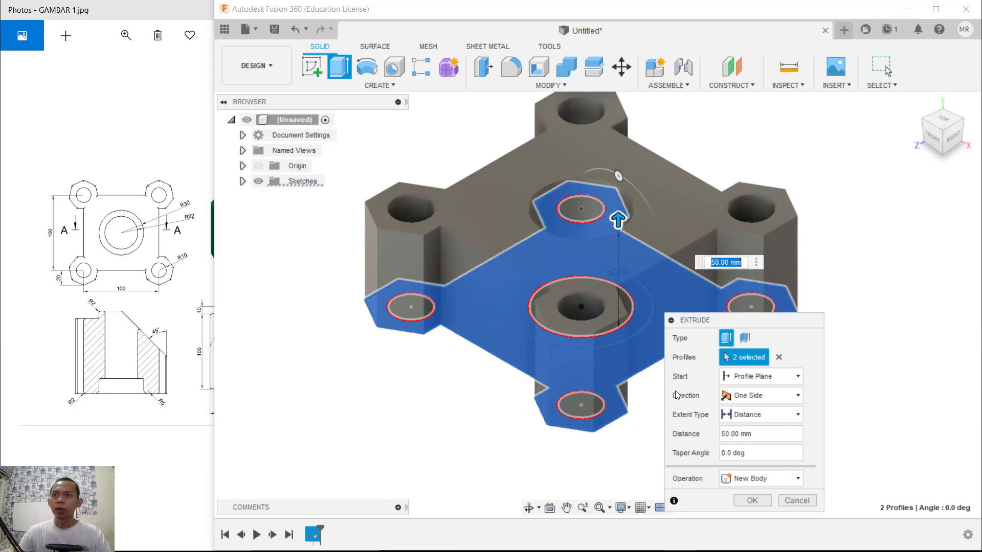
{"action": "type", "text": "100"}
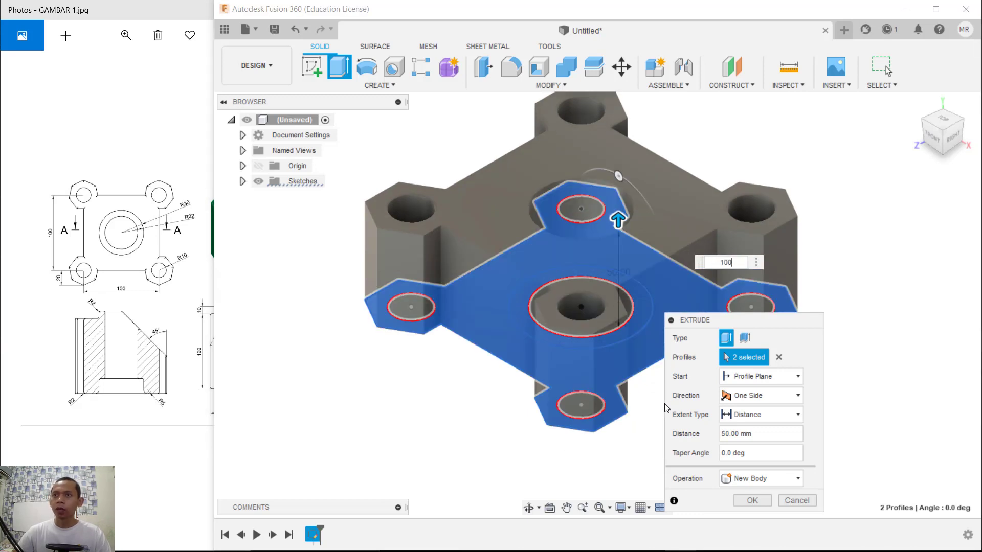
{"action": "key", "text": "Return"}
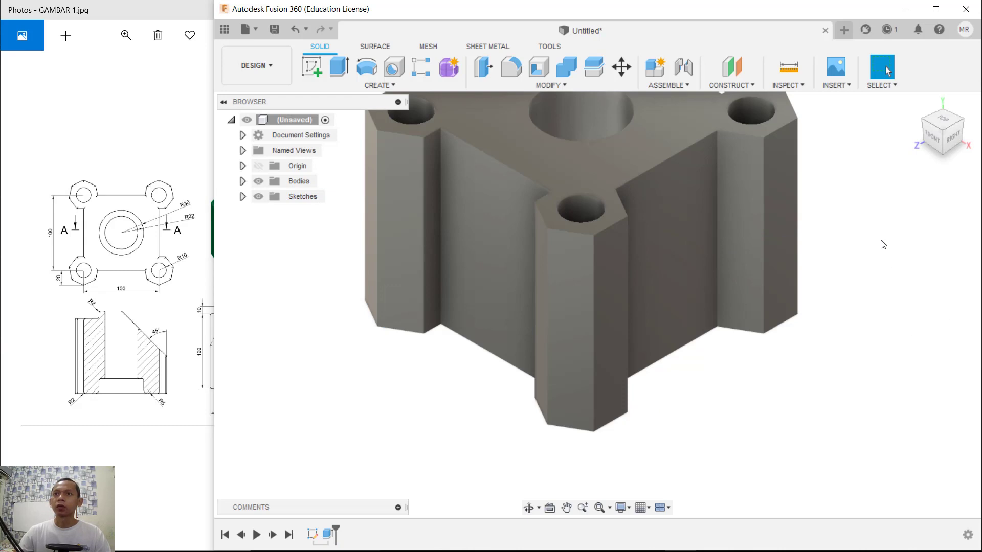
Turn Sketch1 back on from the browser's Sketches folder so its outline and circles overlay the underside.
{"action": "middle_click_drag", "start_coordinate": [883, 245], "coordinate": [855, 317]}
{"action": "middle_click_drag", "start_coordinate": [697, 427], "coordinate": [686, 330], "text": "shift"}
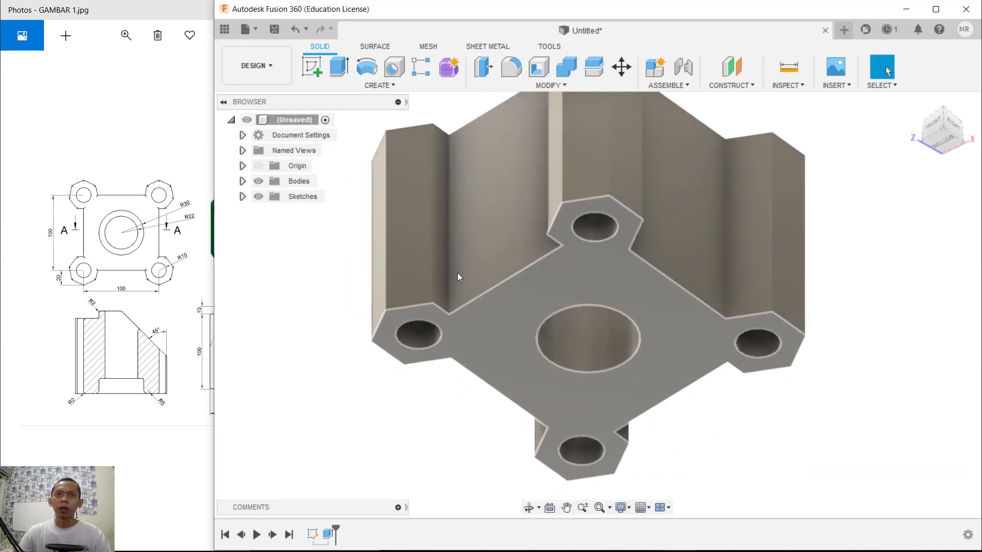
{"action": "left_click", "coordinate": [243, 198]}
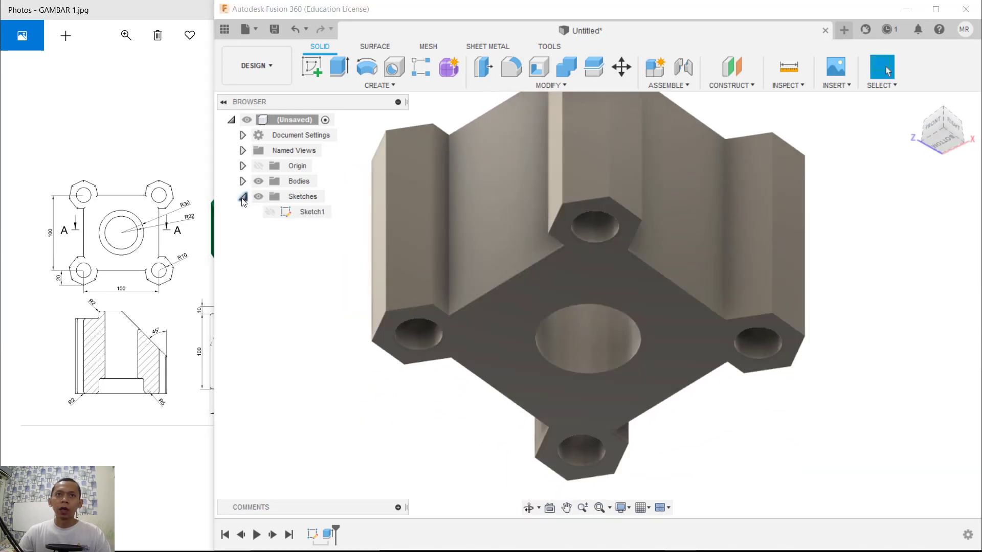
{"action": "right_click", "coordinate": [306, 214]}
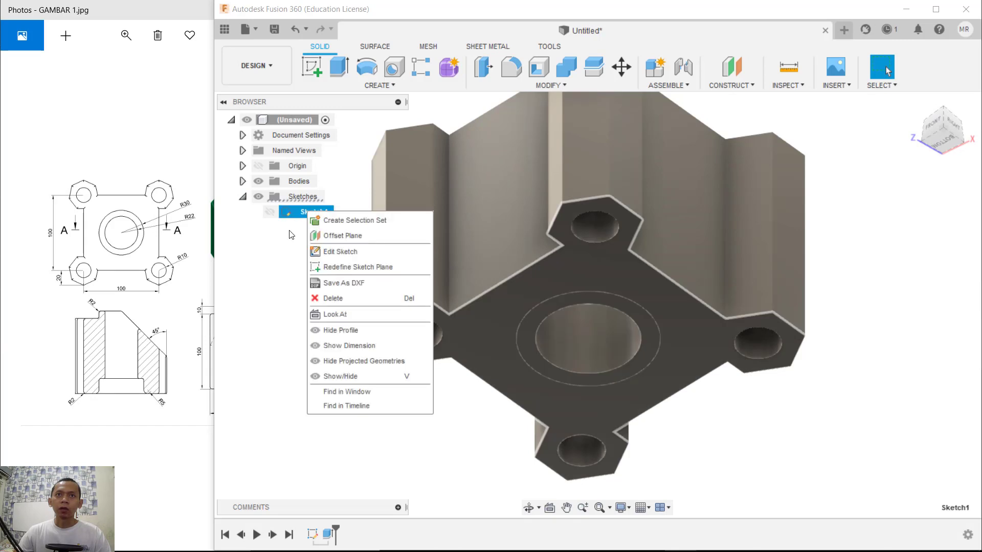
{"action": "left_click", "coordinate": [270, 211]}
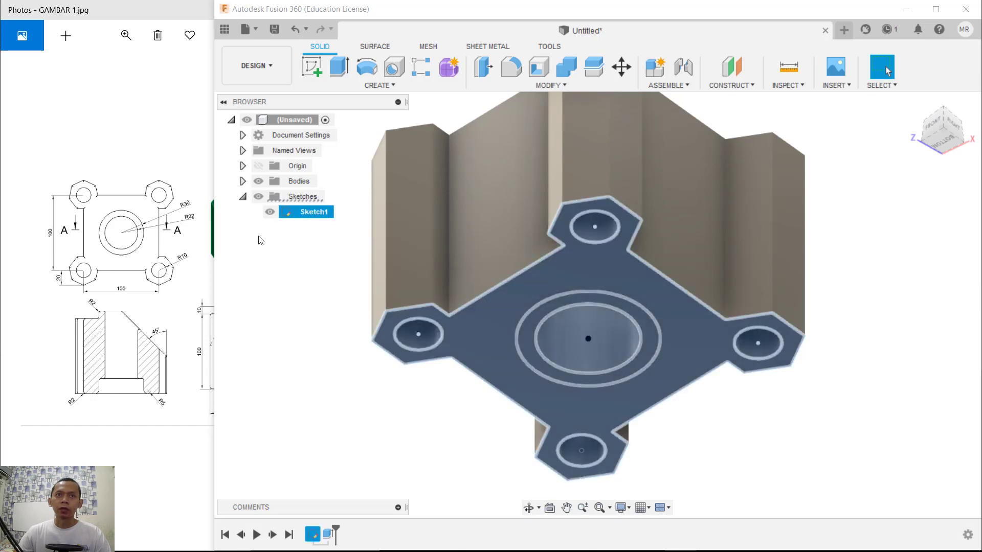
{"action": "left_click", "coordinate": [452, 446]}
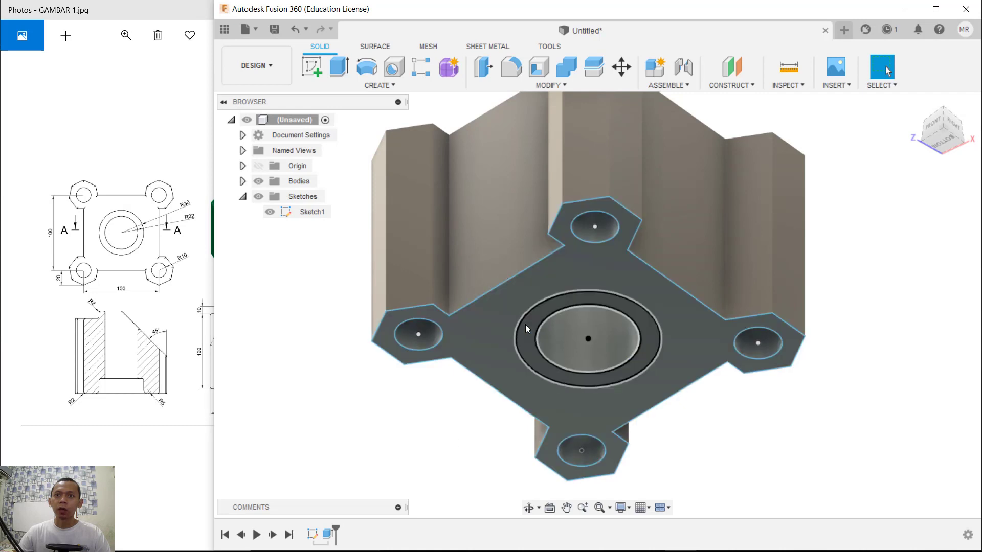
Extrude the ring between the two circles 20 mm into the block as a cut.
{"action": "left_click", "coordinate": [339, 67]}
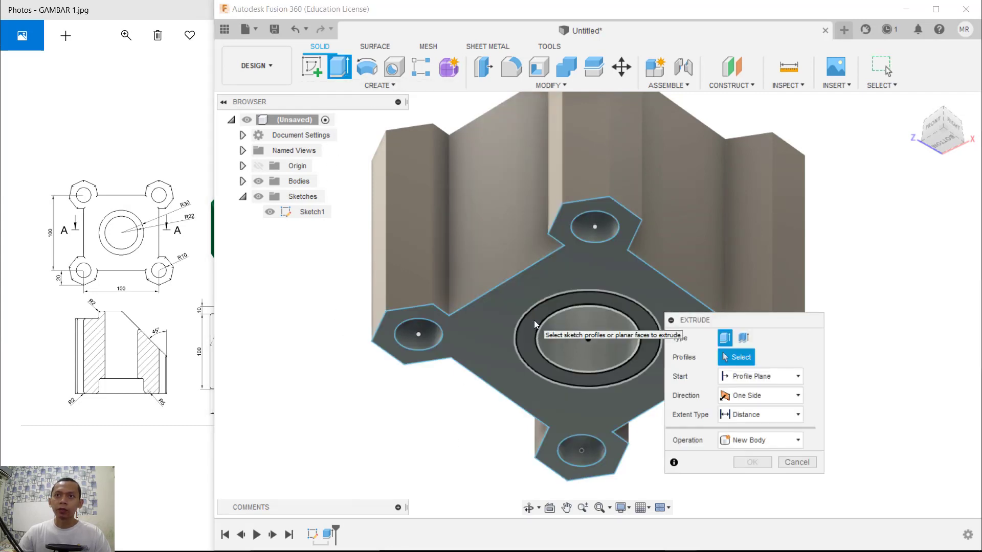
{"action": "left_click", "coordinate": [534, 320]}
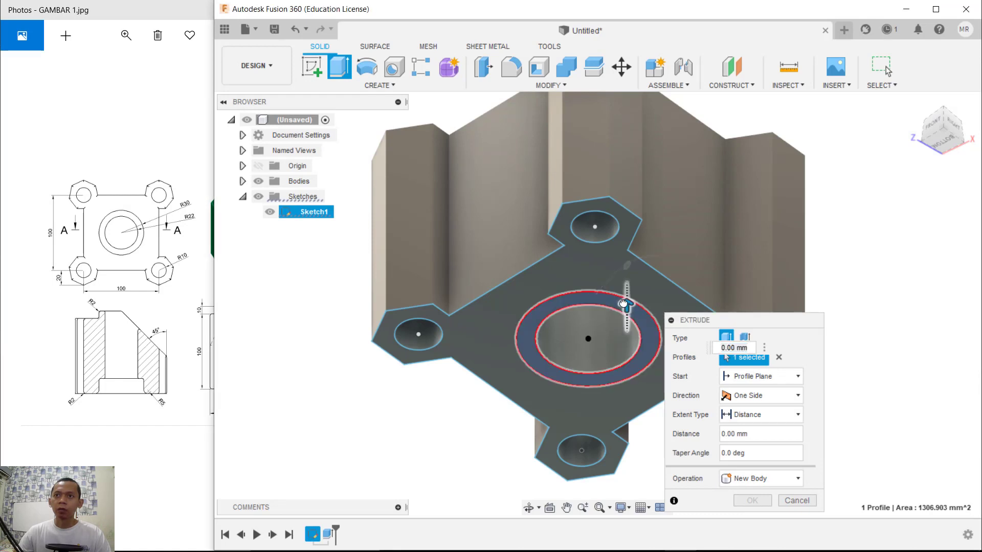
{"action": "left_click_drag", "start_coordinate": [622, 307], "coordinate": [626, 286]}
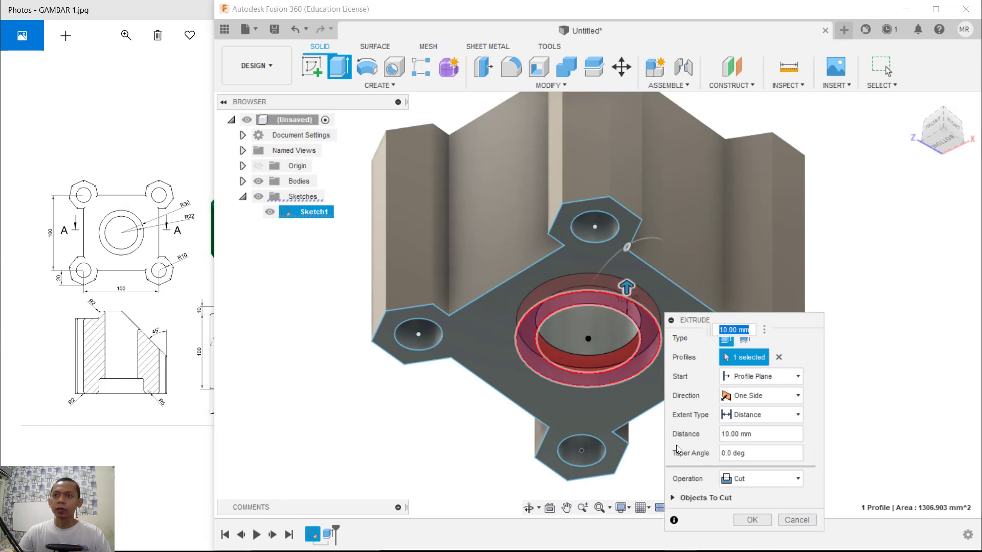
{"action": "type", "text": "20"}
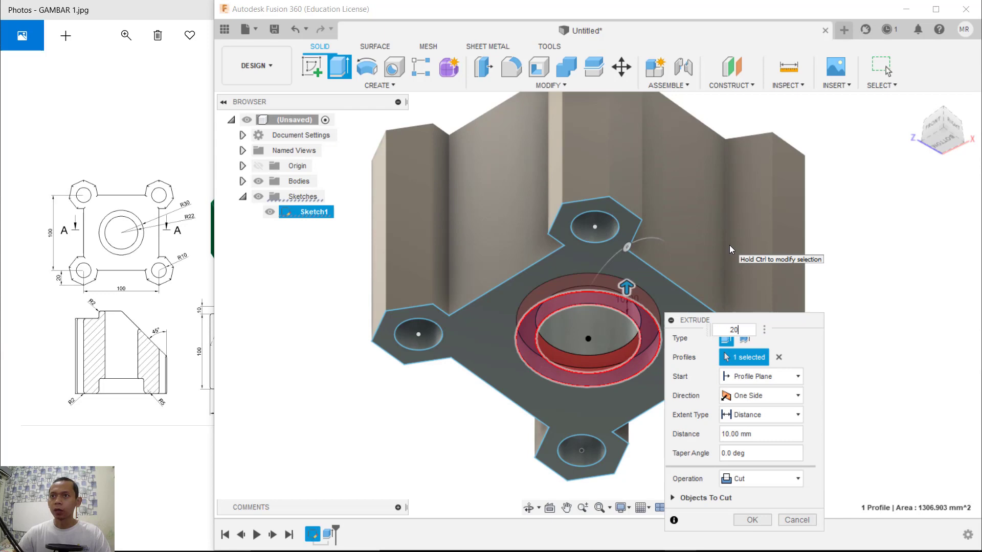
{"action": "key", "text": "Return"}
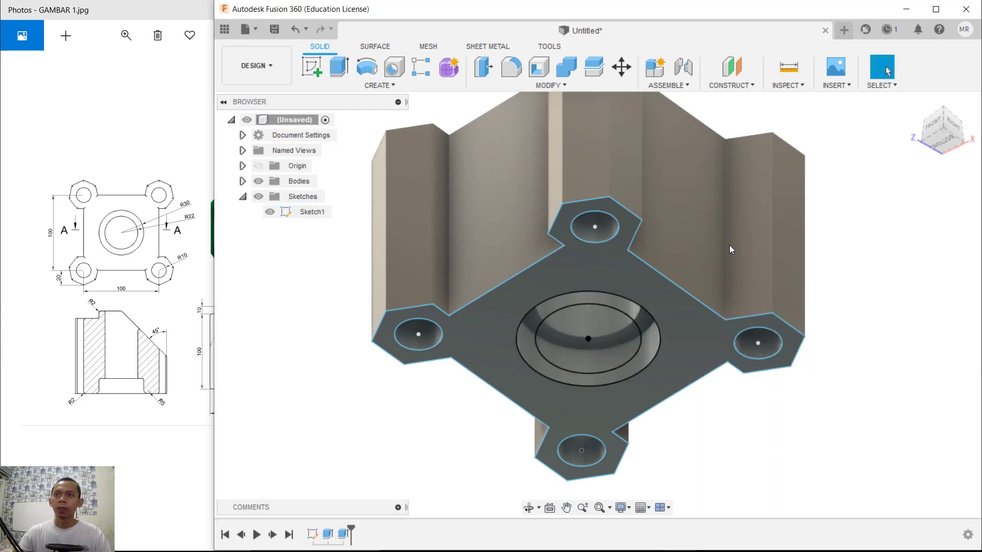
{"action": "middle_click_drag", "start_coordinate": [863, 235], "coordinate": [851, 324], "text": "shift"}
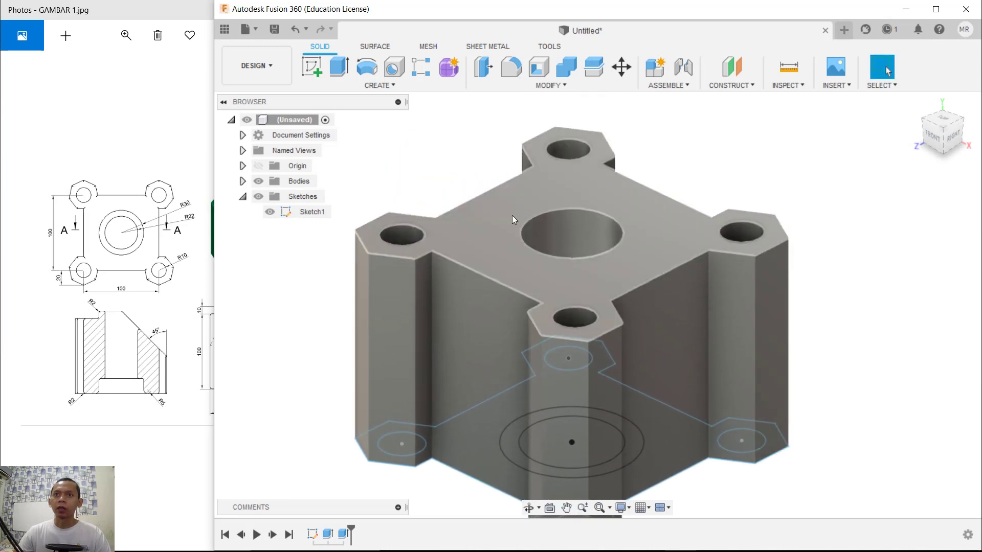
Start a new sketch on the block's top face.
{"action": "left_click", "coordinate": [311, 70]}
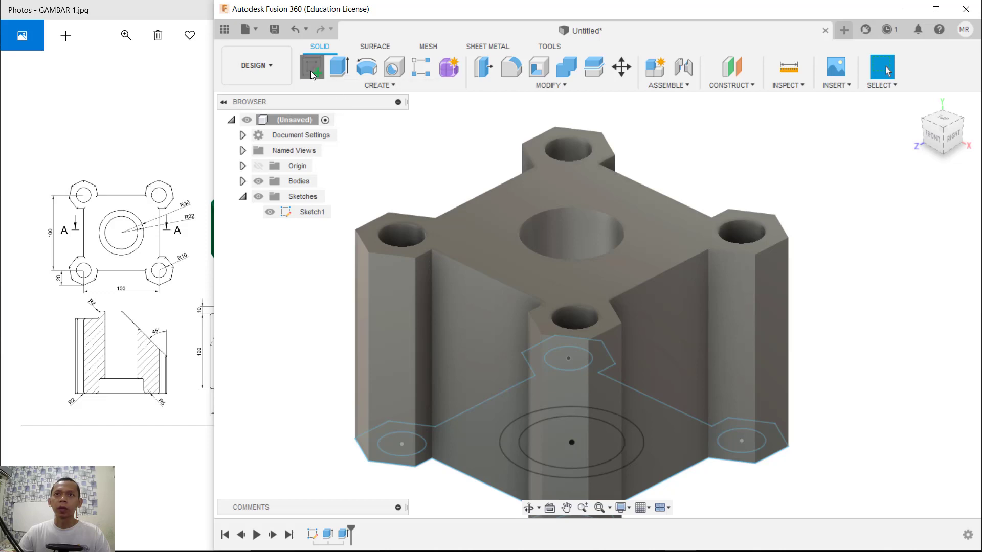
{"action": "left_click", "coordinate": [675, 231]}
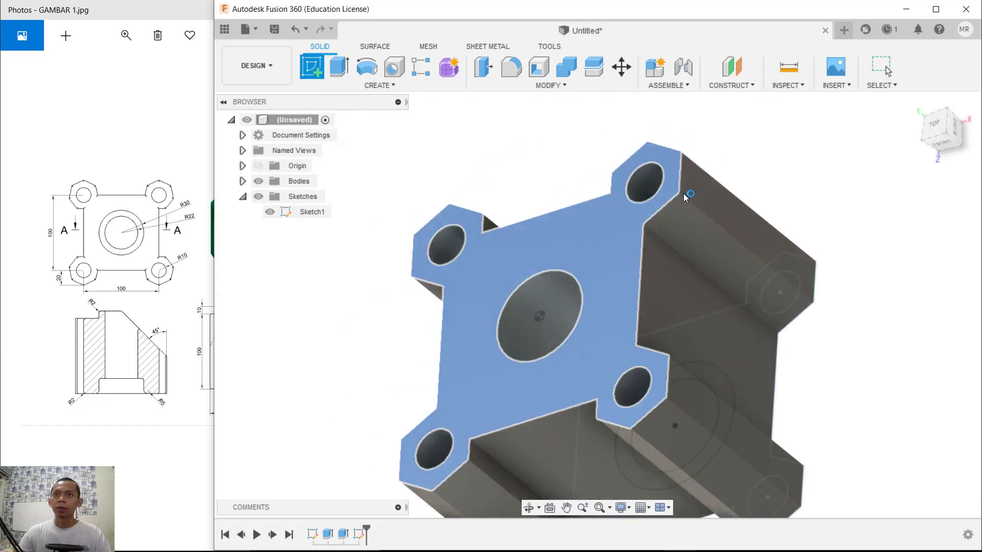
{"action": "middle_click_drag", "start_coordinate": [550, 225], "coordinate": [578, 176]}
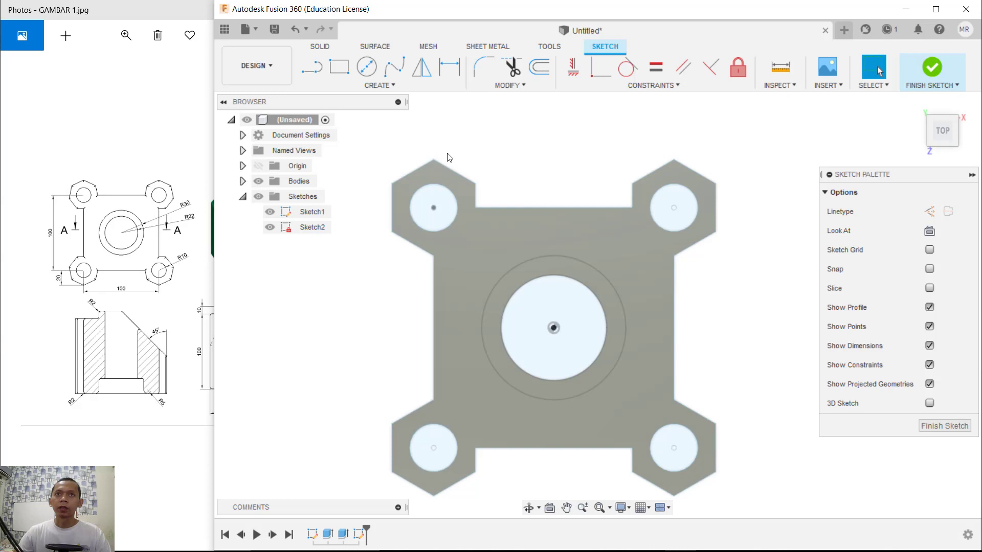
Draw a Ø60 circle and a second circle, both centred on the bore centre, and finish the sketch.
{"action": "left_click", "coordinate": [367, 67]}
{"action": "left_click", "coordinate": [553, 328]}
{"action": "type", "text": "60"}
{"action": "key", "text": "Return"}
{"action": "key", "text": "Escape"}
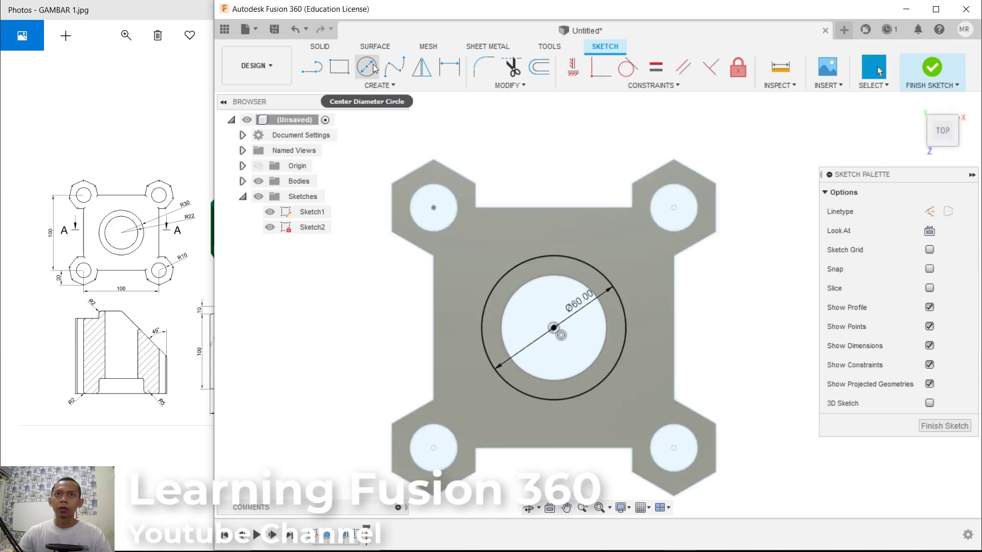
{"action": "left_click", "coordinate": [375, 69]}
{"action": "left_click", "coordinate": [553, 329]}
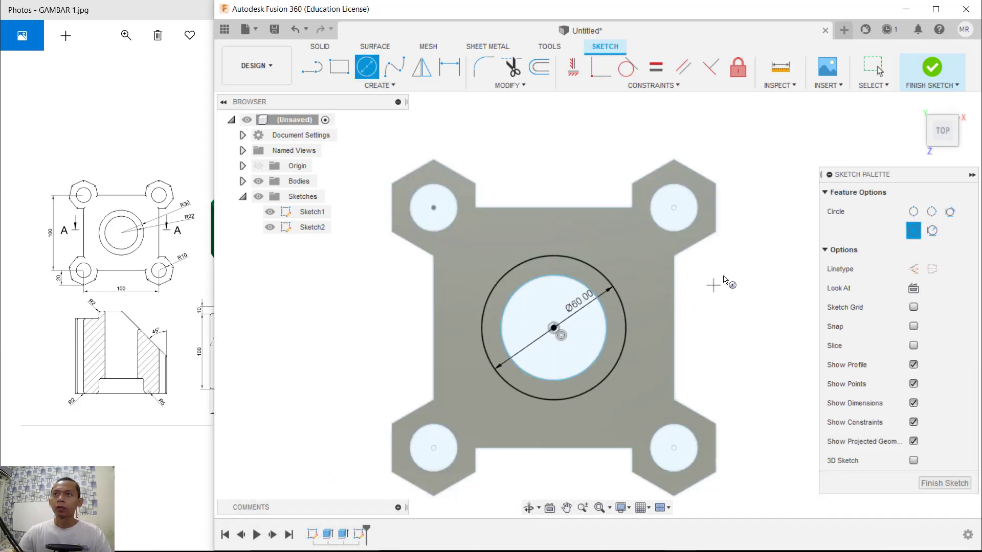
{"action": "left_click", "coordinate": [940, 70]}
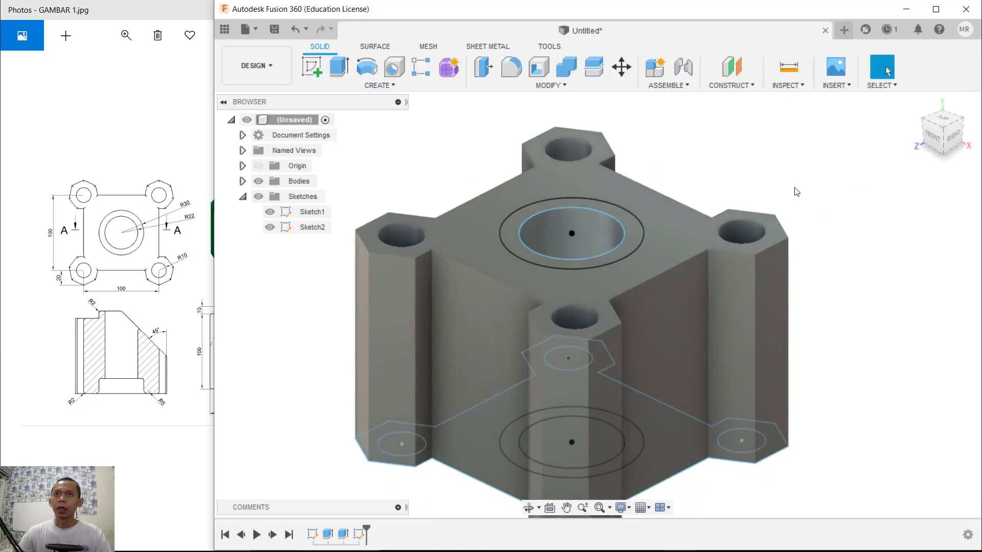
Extrude the top ring 10 mm upward as a joined collar.
{"action": "left_click", "coordinate": [339, 67]}
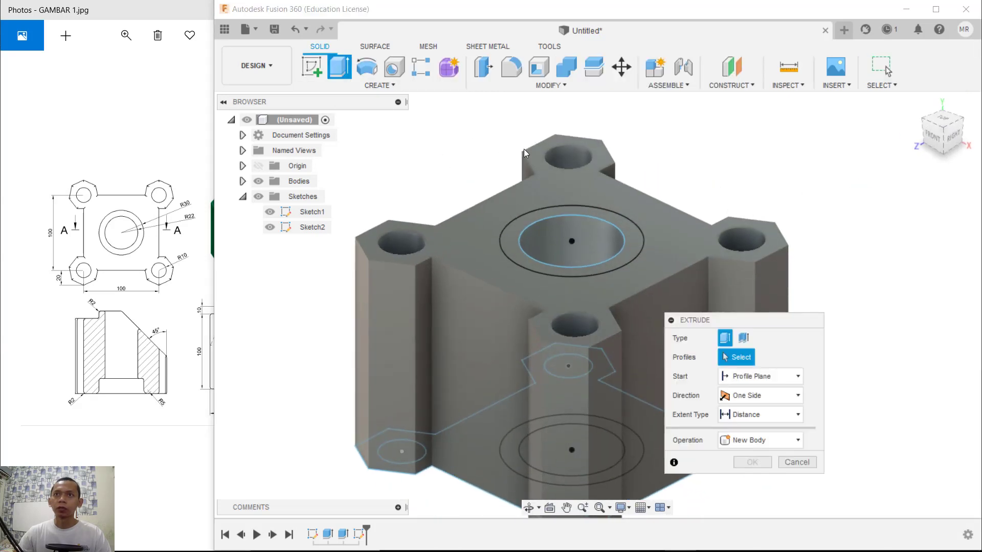
{"action": "left_click", "coordinate": [525, 222]}
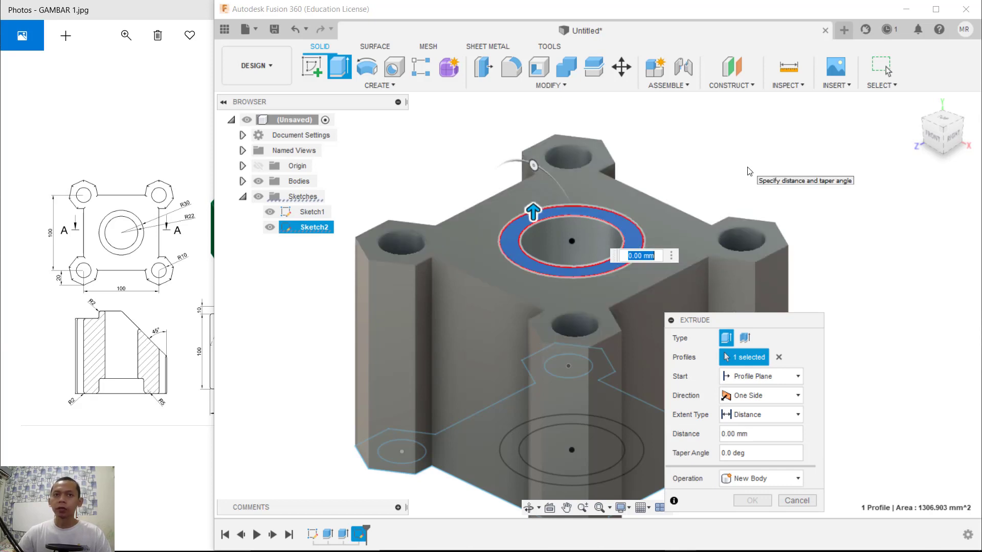
{"action": "type", "text": "10"}
{"action": "key", "text": "Return"}
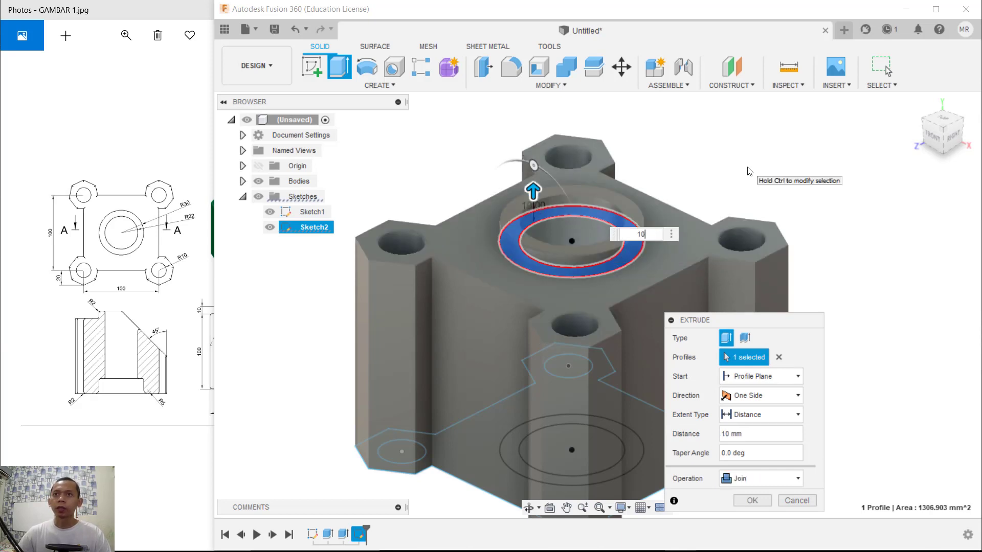
{"action": "key", "text": "Return"}
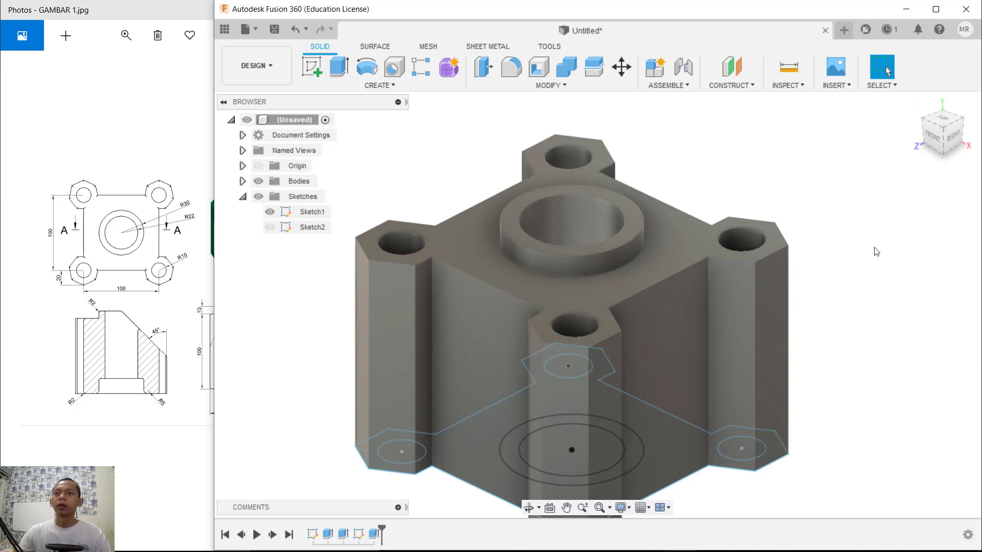
Add a 0 mm offset construction plane on the collar's top face.
{"action": "mouse_move", "coordinate": [834, 280]}
{"action": "middle_mouse_down"}
{"action": "mouse_move", "coordinate": [816, 250]}
{"action": "mouse_move", "coordinate": [827, 275]}
{"action": "middle_mouse_up"}
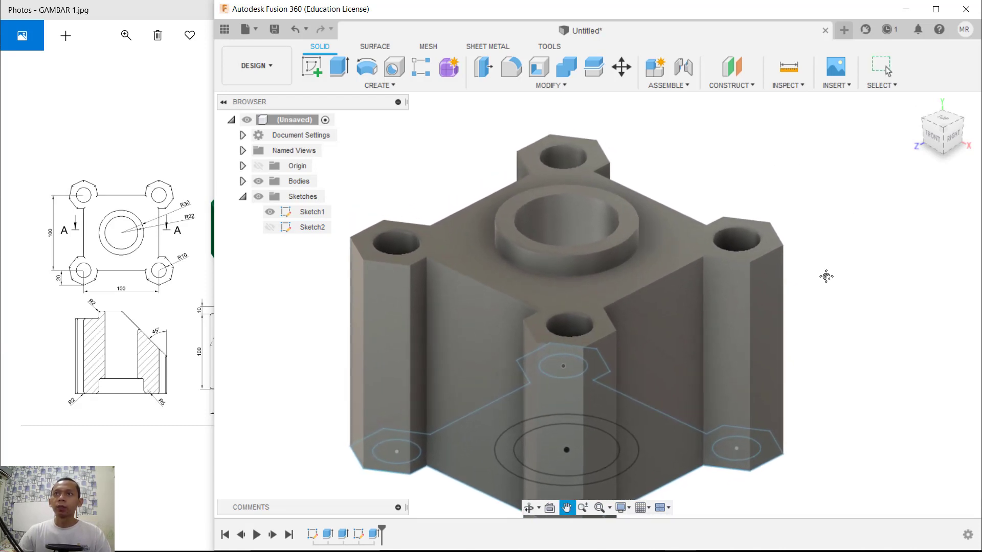
{"action": "left_click", "coordinate": [741, 72]}
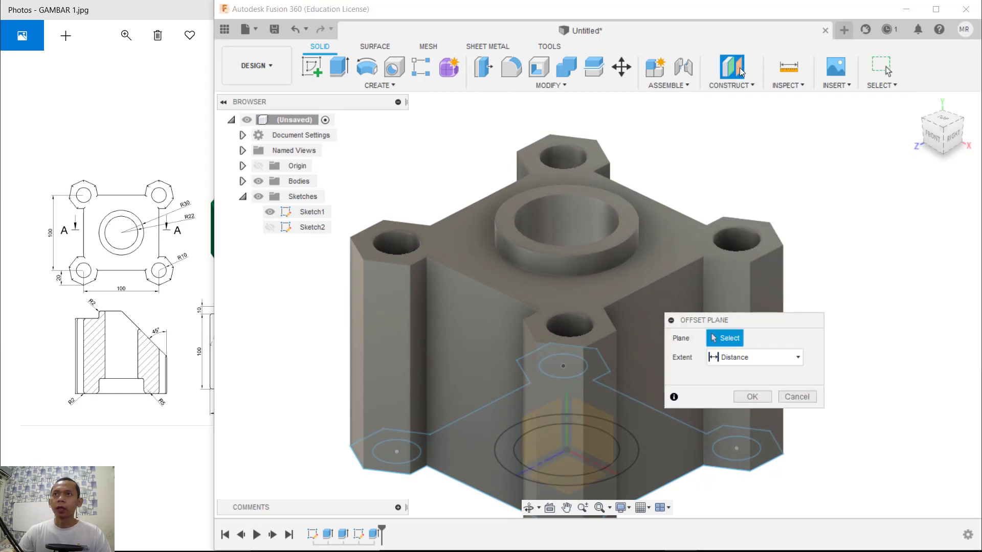
{"action": "left_click", "coordinate": [630, 215]}
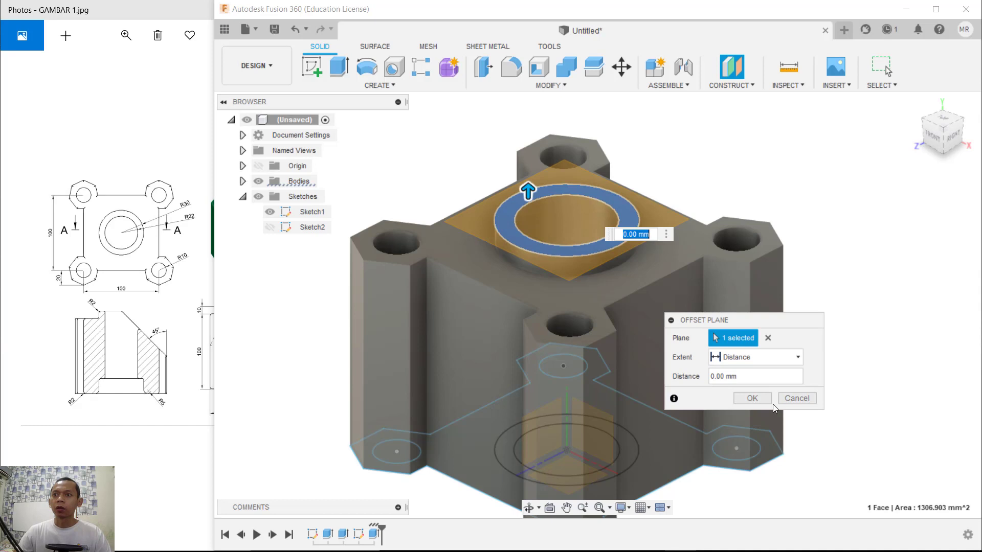
{"action": "left_click", "coordinate": [759, 399]}
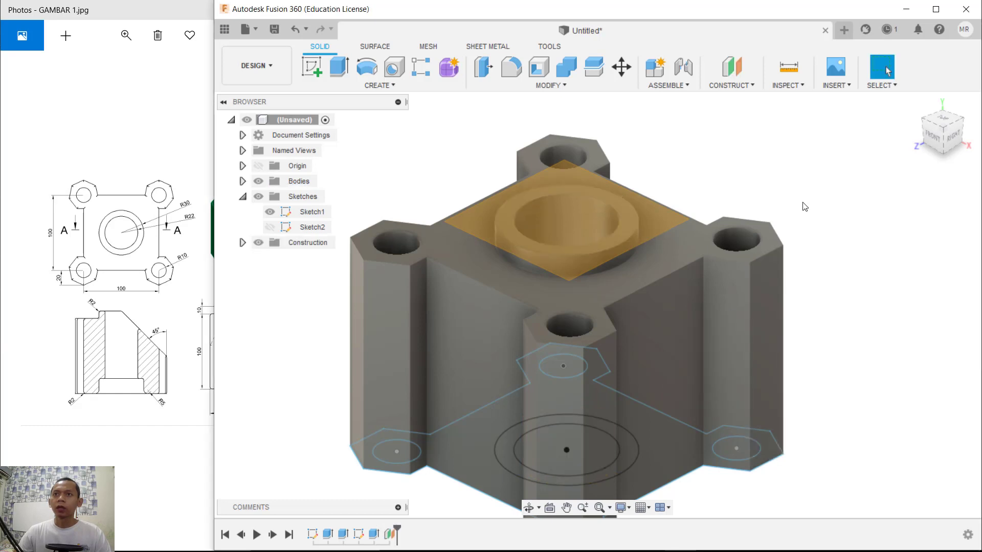
{"action": "left_click", "coordinate": [312, 68]}
Start a sketch on the offset plane with the Line tool set to 3D Sketch.
{"action": "left_click", "coordinate": [478, 224]}
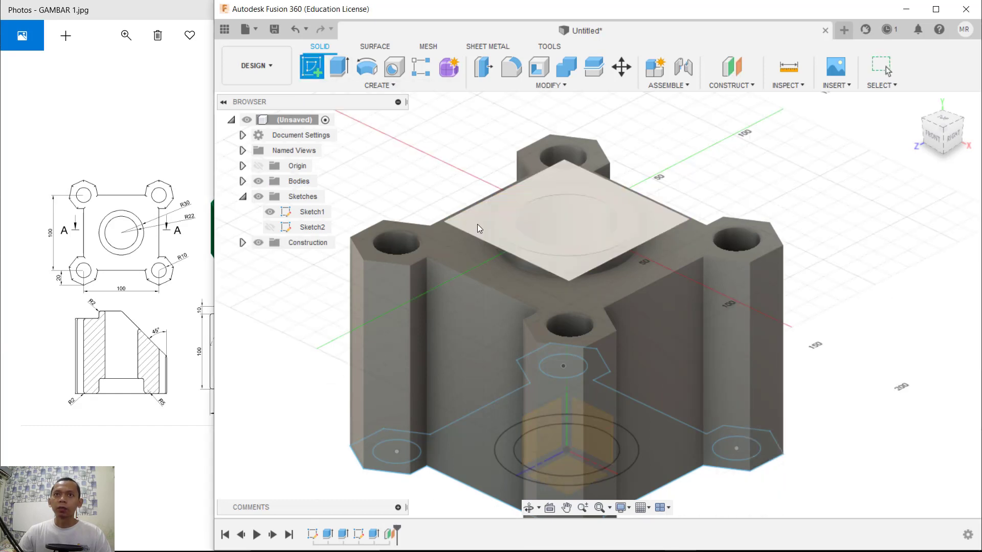
{"action": "mouse_move", "coordinate": [803, 238]}
{"action": "middle_mouse_down"}
{"action": "mouse_move", "coordinate": [739, 247]}
{"action": "mouse_move", "coordinate": [669, 284]}
{"action": "middle_mouse_up"}
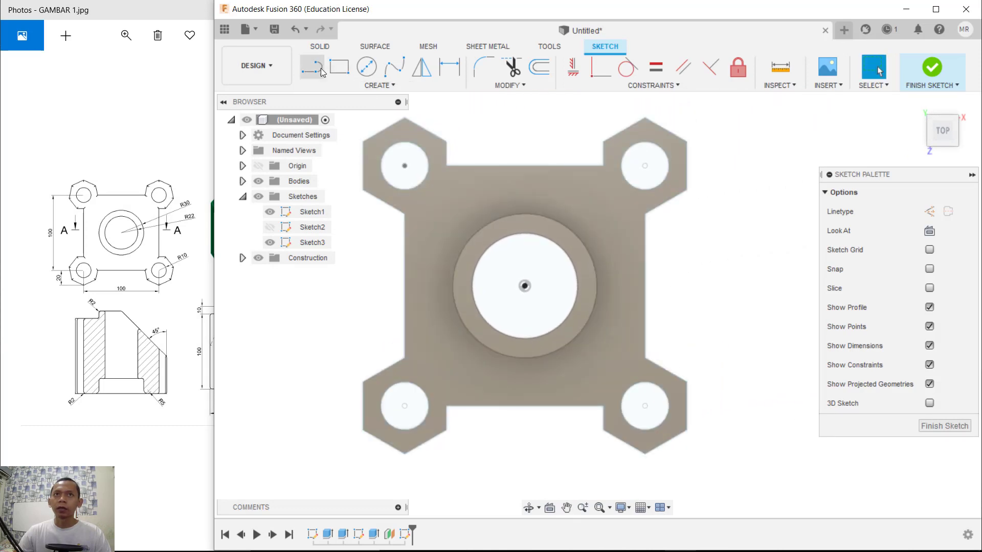
{"action": "left_click", "coordinate": [312, 67]}
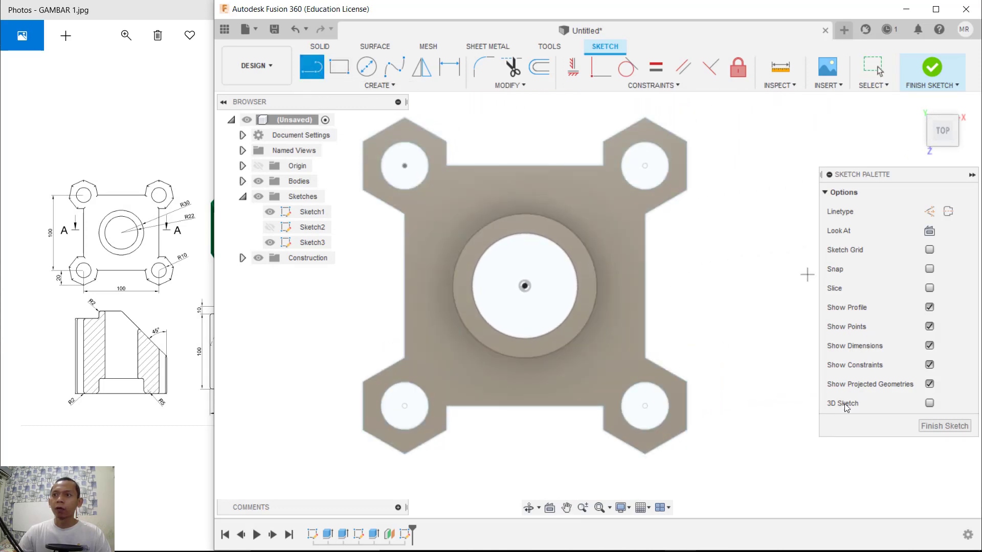
{"action": "left_click", "coordinate": [930, 404]}
{"action": "middle_click_drag", "start_coordinate": [713, 353], "coordinate": [747, 274], "text": "shift"}
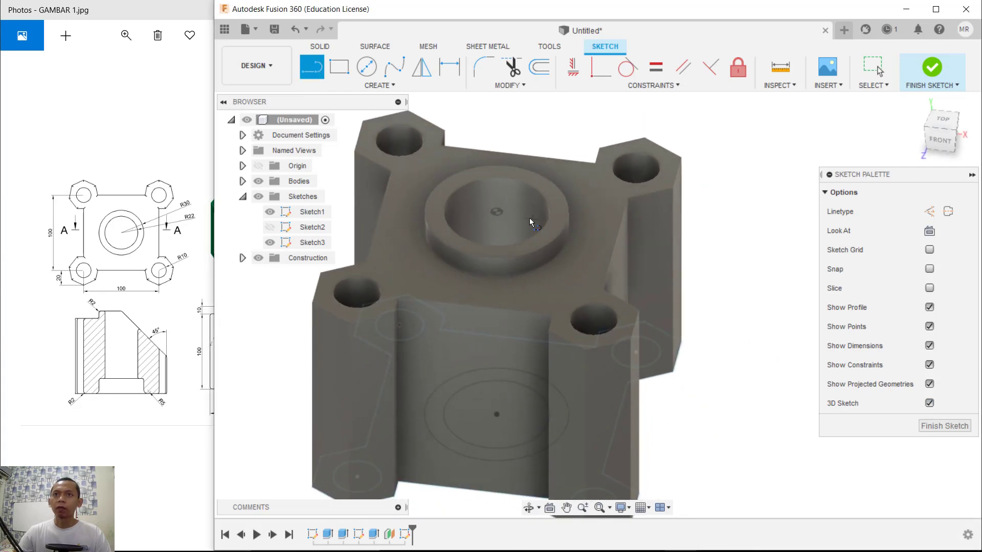
Draw a long line angled 45° down from the top bore's centre, then finish the sketch.
{"action": "left_click", "coordinate": [498, 212]}
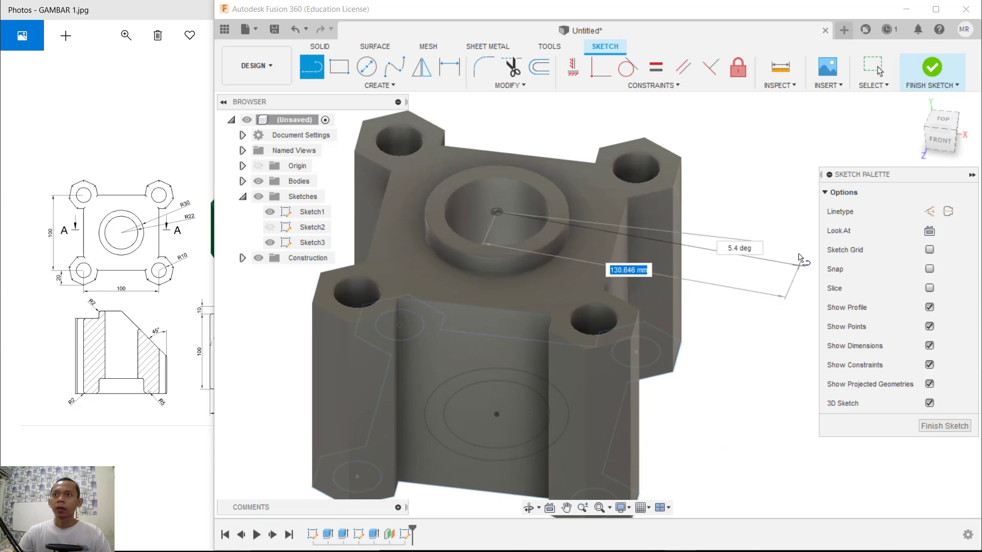
{"action": "key", "text": "Escape"}
{"action": "key", "text": "l"}
{"action": "left_click", "coordinate": [497, 212]}
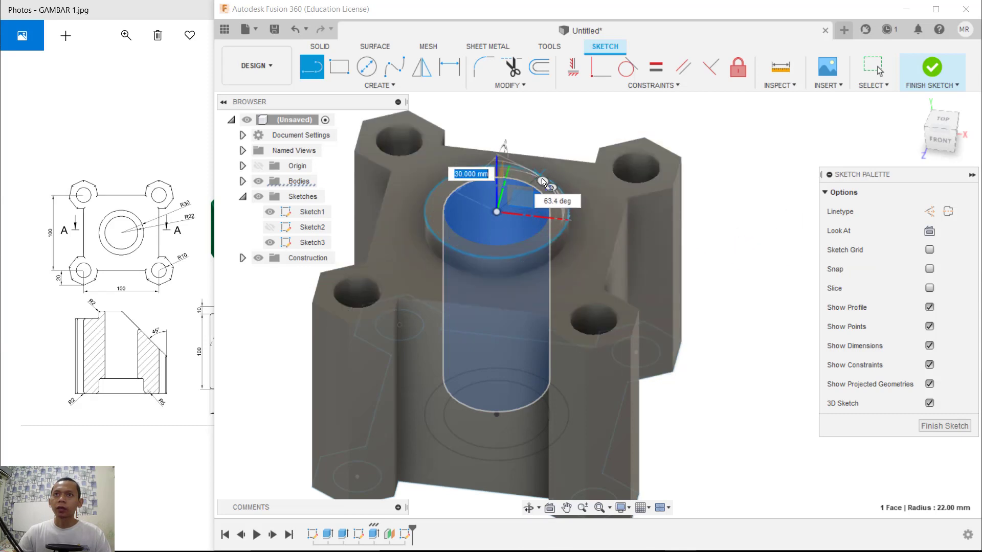
{"action": "mouse_move", "coordinate": [543, 180]}
{"action": "left_mouse_down"}
{"action": "mouse_move", "coordinate": [660, 220]}
{"action": "mouse_move", "coordinate": [675, 241]}
{"action": "mouse_move", "coordinate": [678, 231]}
{"action": "left_mouse_up"}
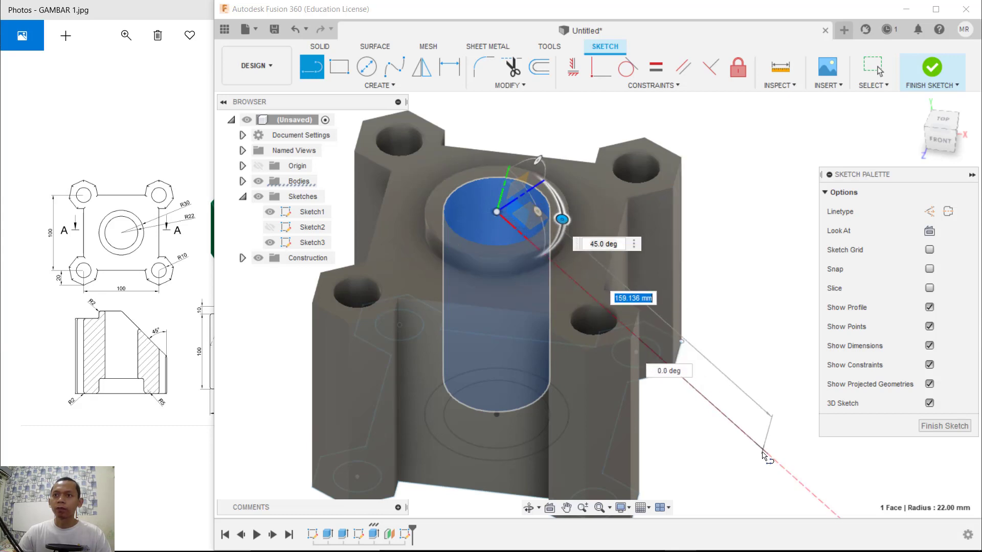
{"action": "left_click", "coordinate": [763, 450]}
{"action": "mouse_move", "coordinate": [774, 370]}
{"action": "left_mouse_down"}
{"action": "mouse_move", "coordinate": [813, 435]}
{"action": "mouse_move", "coordinate": [821, 506]}
{"action": "left_mouse_up"}
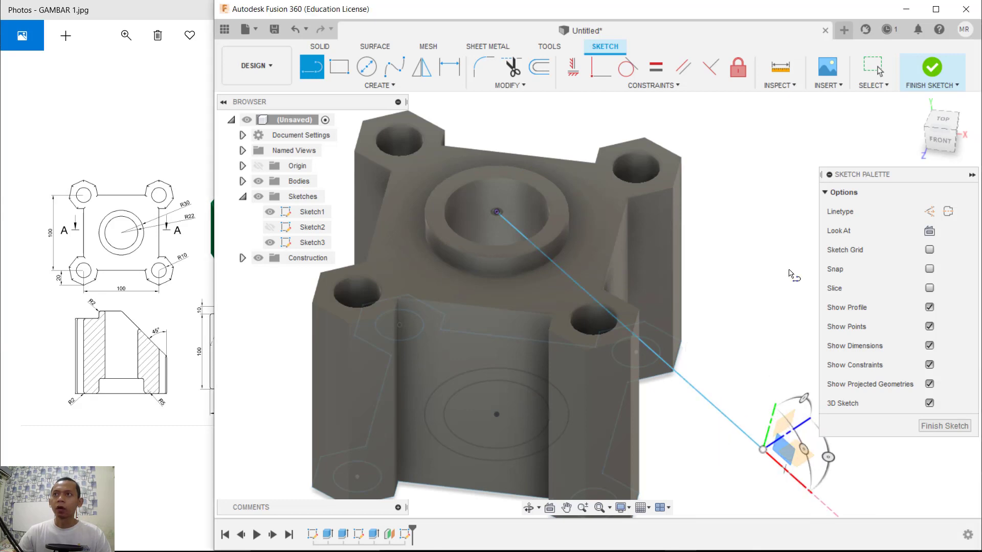
{"action": "left_click", "coordinate": [932, 68]}
{"action": "middle_click_drag", "start_coordinate": [714, 320], "coordinate": [682, 283], "text": "shift"}
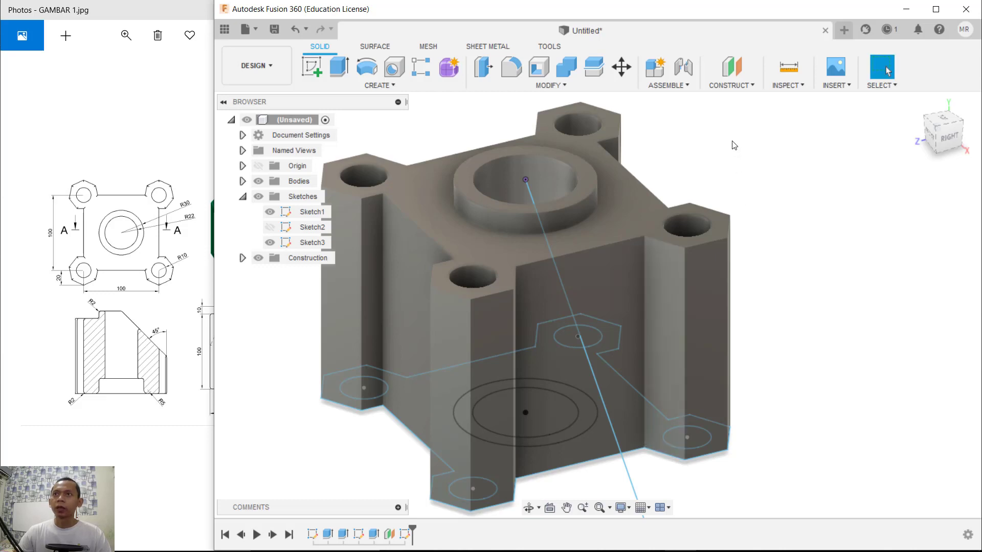
Create a Plane at Angle hinged on Sketch3's diagonal line, entering 45 as the angle.
{"action": "left_click", "coordinate": [736, 86]}
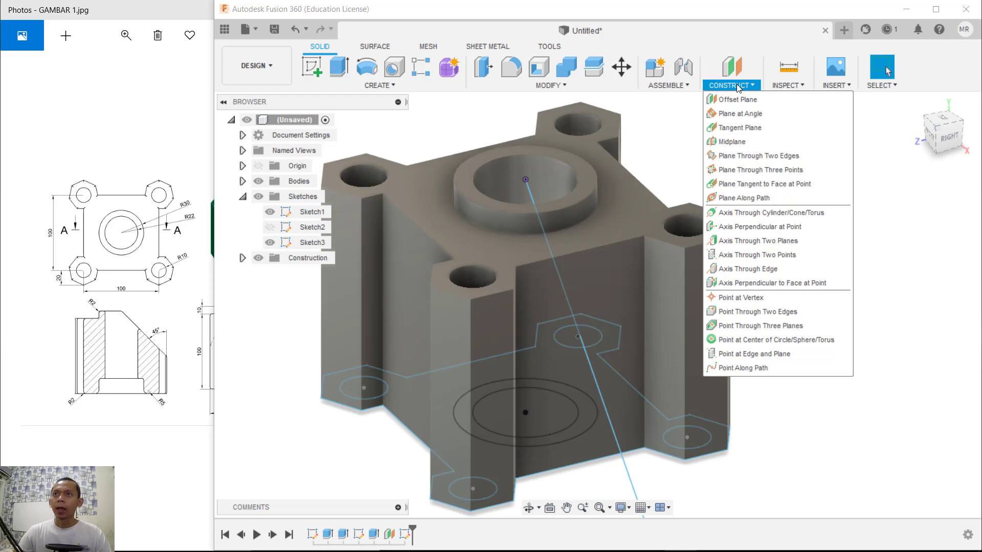
{"action": "left_click", "coordinate": [741, 113]}
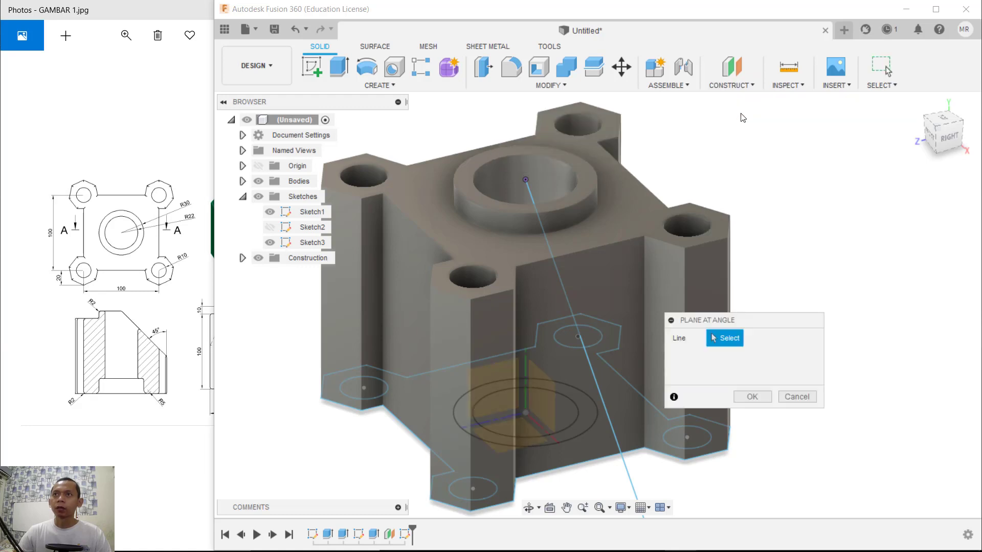
{"action": "left_click", "coordinate": [630, 475]}
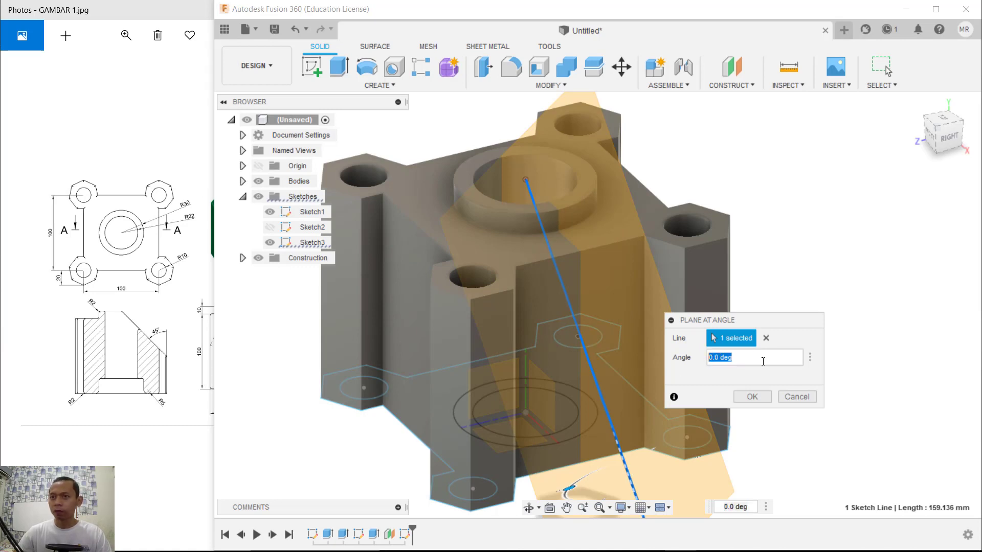
{"action": "type", "text": "45"}
{"action": "key", "text": "Return"}
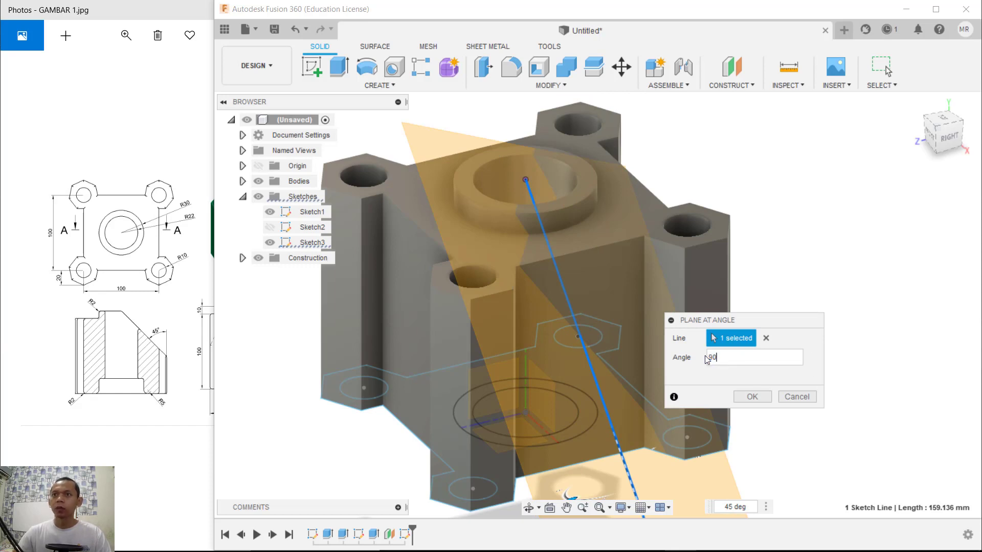
{"action": "key", "text": "Return"}
{"action": "middle_click_drag", "start_coordinate": [617, 226], "coordinate": [622, 353], "text": "shift"}
{"action": "left_click", "coordinate": [757, 397]}
{"action": "middle_click_drag", "start_coordinate": [757, 379], "coordinate": [672, 299], "text": "shift"}
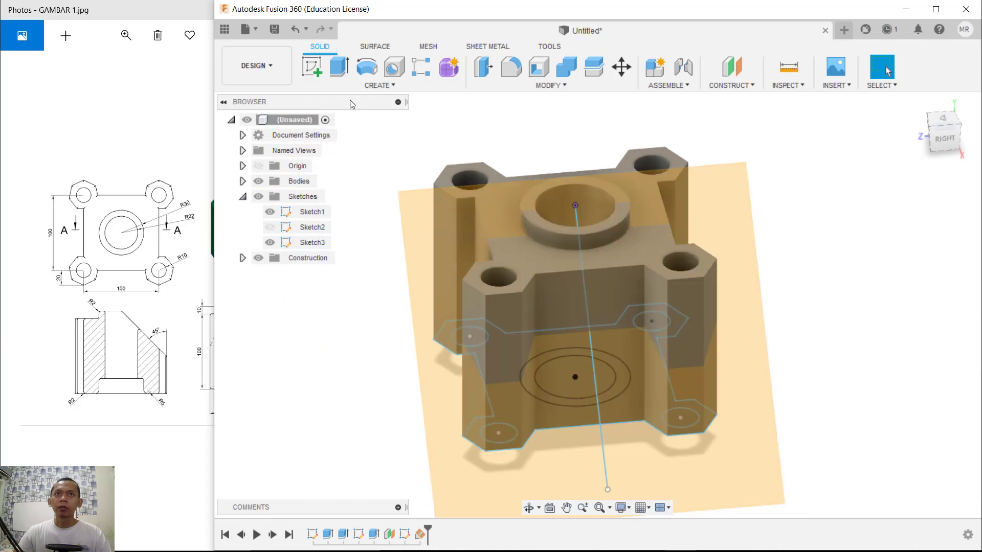
{"action": "left_click", "coordinate": [316, 69]}
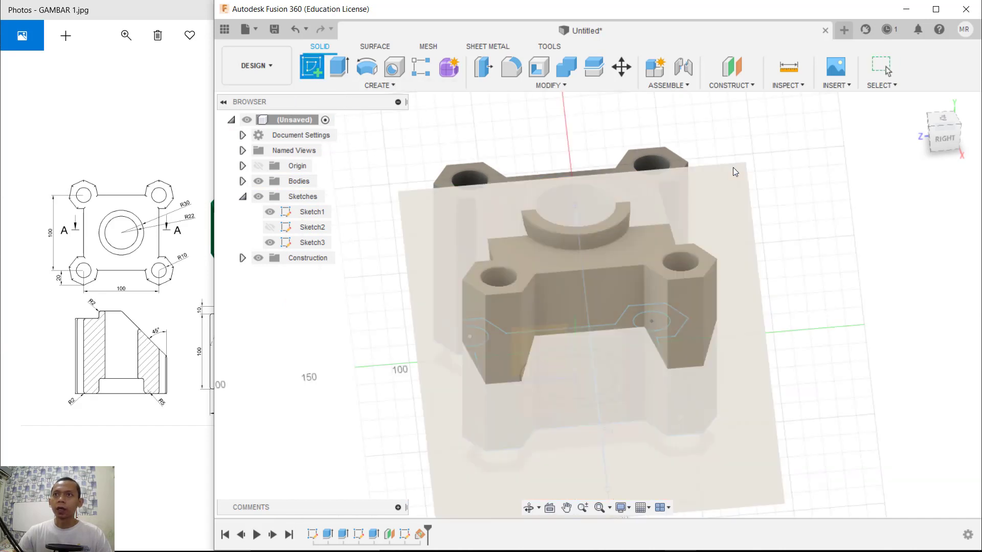
Draw a two-point rectangle spanning the whole block on the angled plane, then finish the sketch.
{"action": "left_click", "coordinate": [733, 169]}
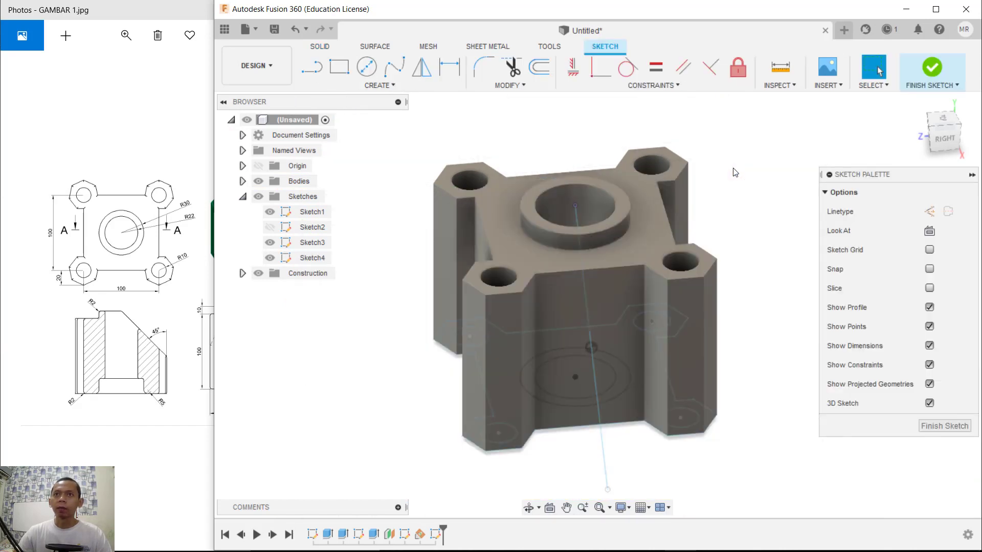
{"action": "left_click", "coordinate": [346, 71]}
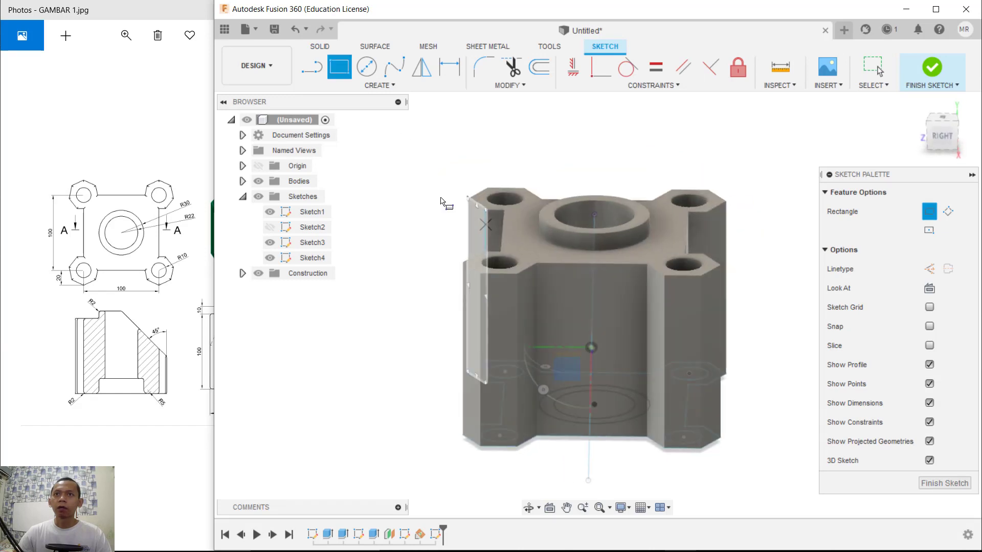
{"action": "left_click", "coordinate": [406, 157]}
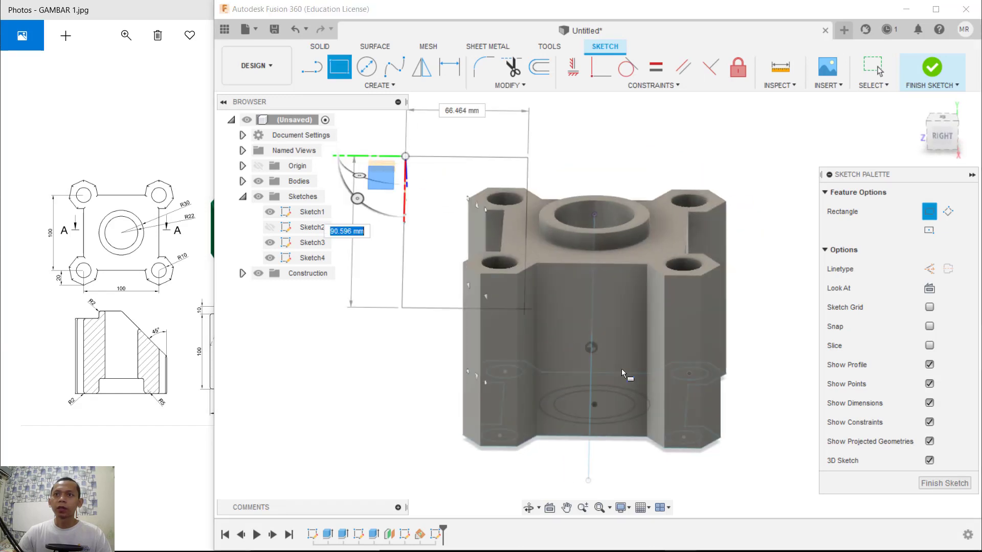
{"action": "left_click", "coordinate": [808, 513]}
{"action": "mouse_move", "coordinate": [777, 431]}
{"action": "middle_mouse_down", "text": "shift"}
{"action": "mouse_move", "coordinate": [737, 404]}
{"action": "mouse_move", "coordinate": [756, 363]}
{"action": "middle_mouse_up", "text": "shift"}
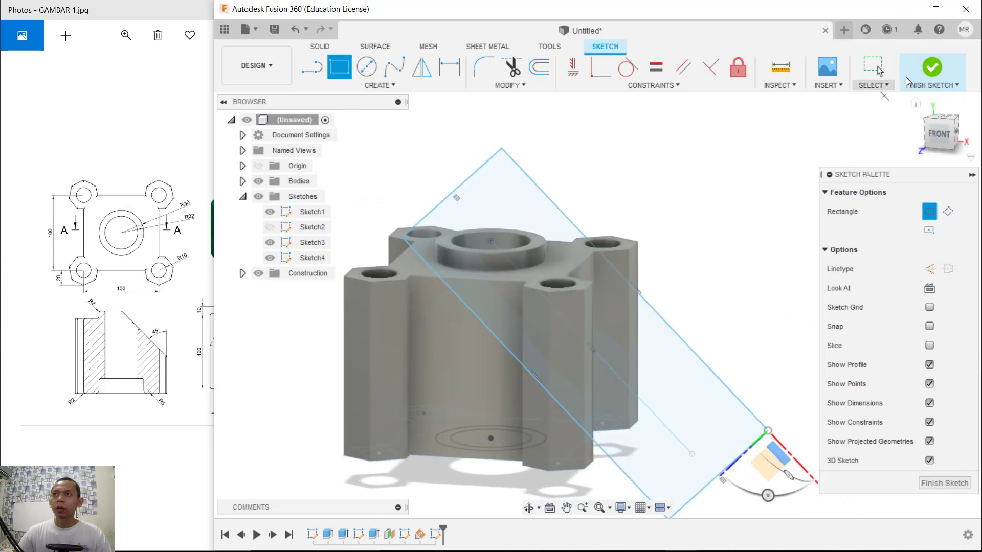
{"action": "left_click", "coordinate": [932, 68]}
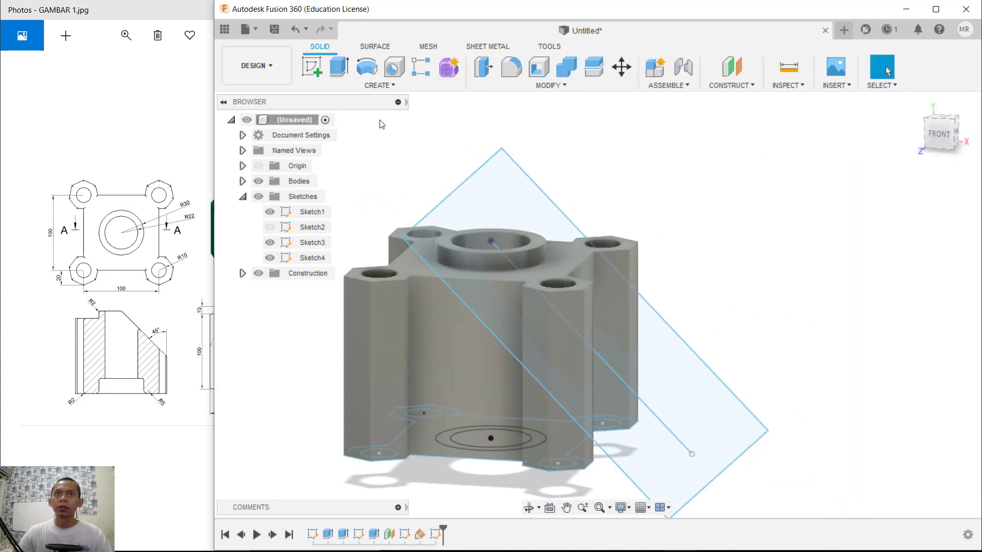
Extrude the rectangle profile 90 mm into the block as a cut.
{"action": "left_click", "coordinate": [339, 66]}
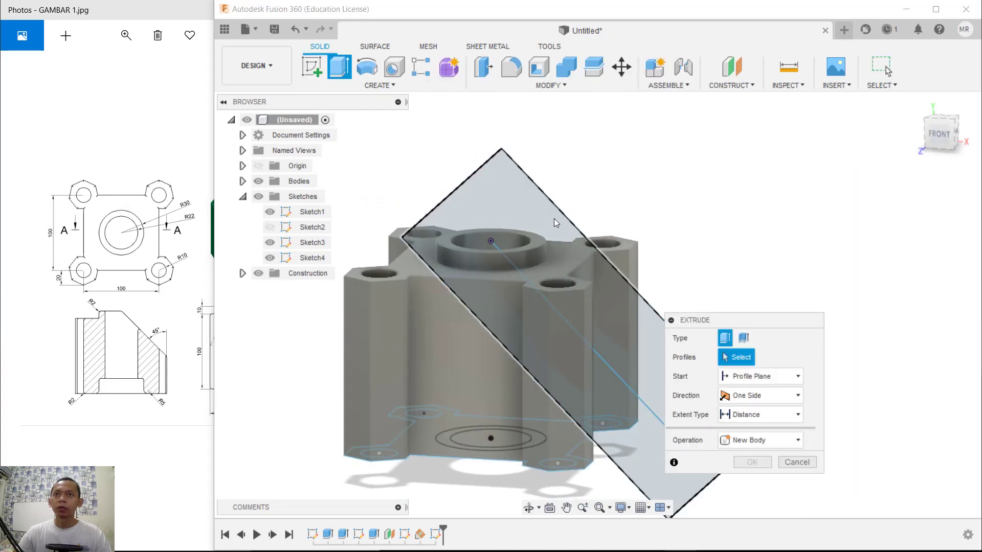
{"action": "left_click", "coordinate": [507, 167]}
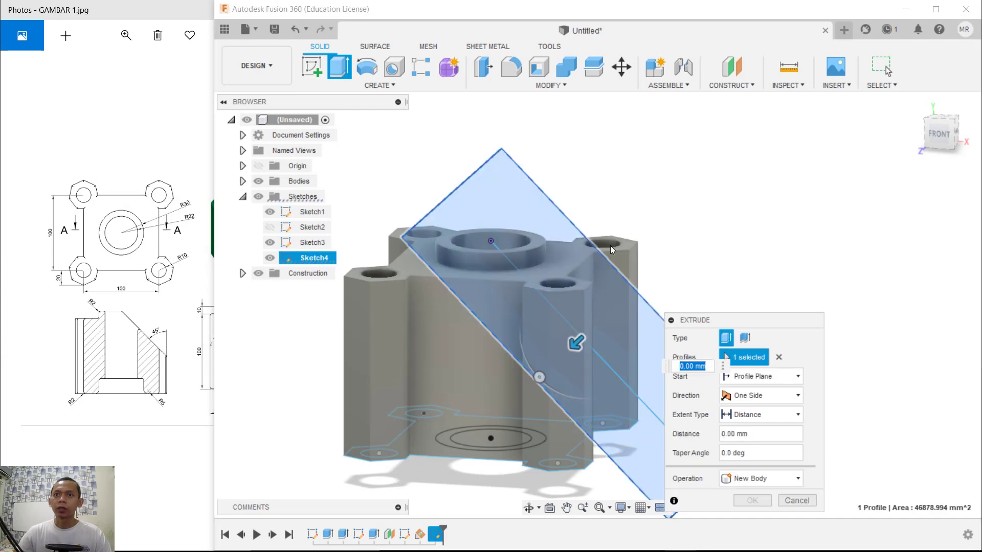
{"action": "left_click_drag", "start_coordinate": [578, 346], "coordinate": [690, 251]}
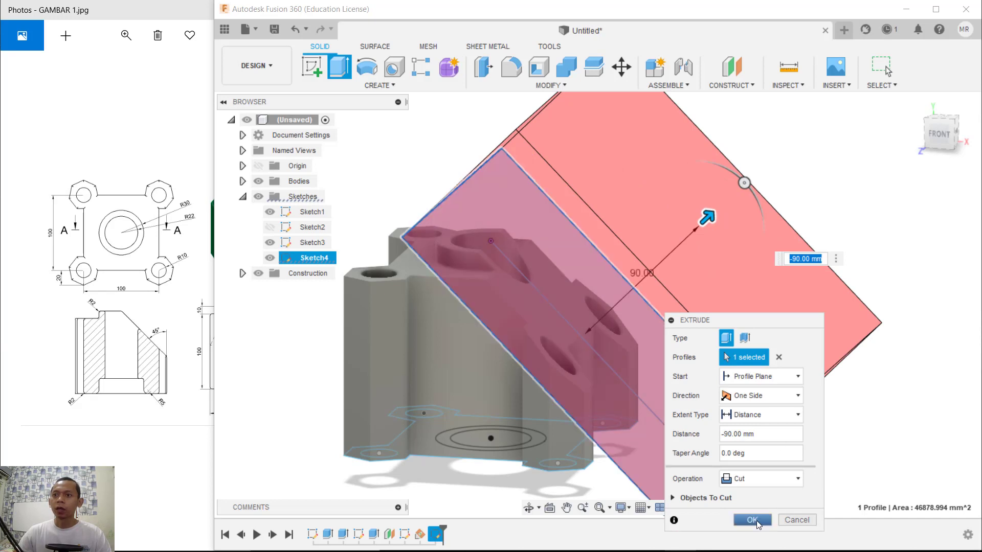
{"action": "left_click", "coordinate": [757, 520]}
{"action": "middle_click_drag", "start_coordinate": [780, 331], "coordinate": [788, 295], "text": "shift"}
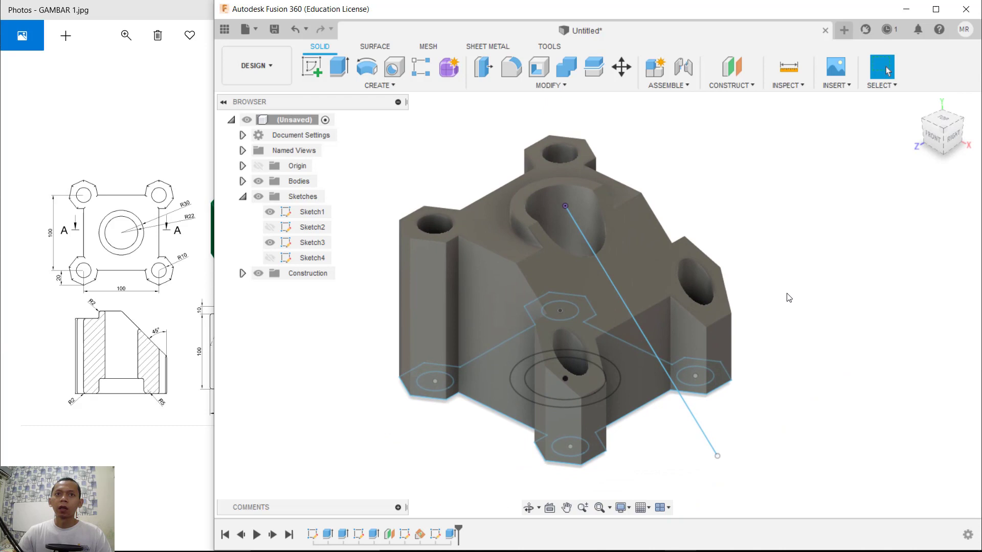
Hide Sketch3 and Sketch1 in the browser.
{"action": "left_click", "coordinate": [270, 242]}
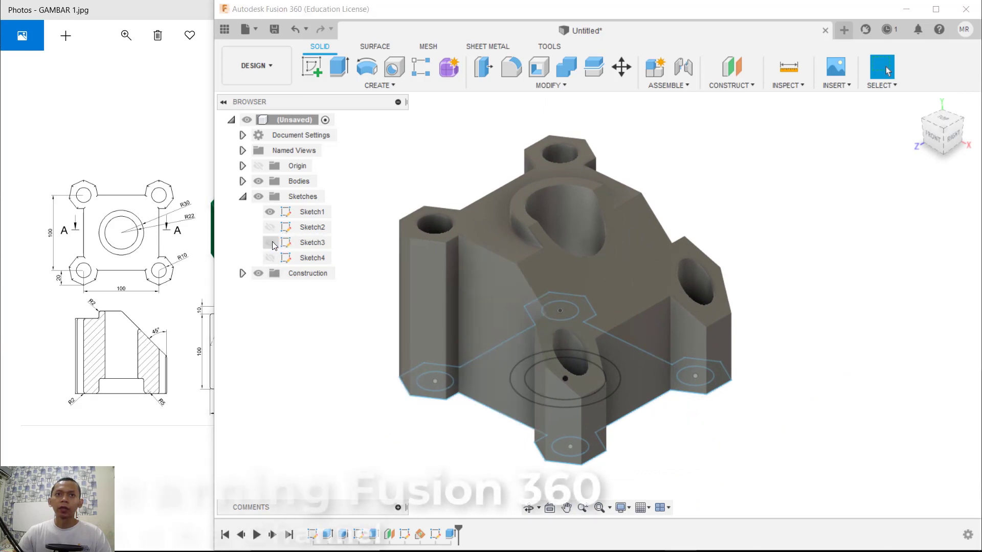
{"action": "left_click", "coordinate": [270, 212]}
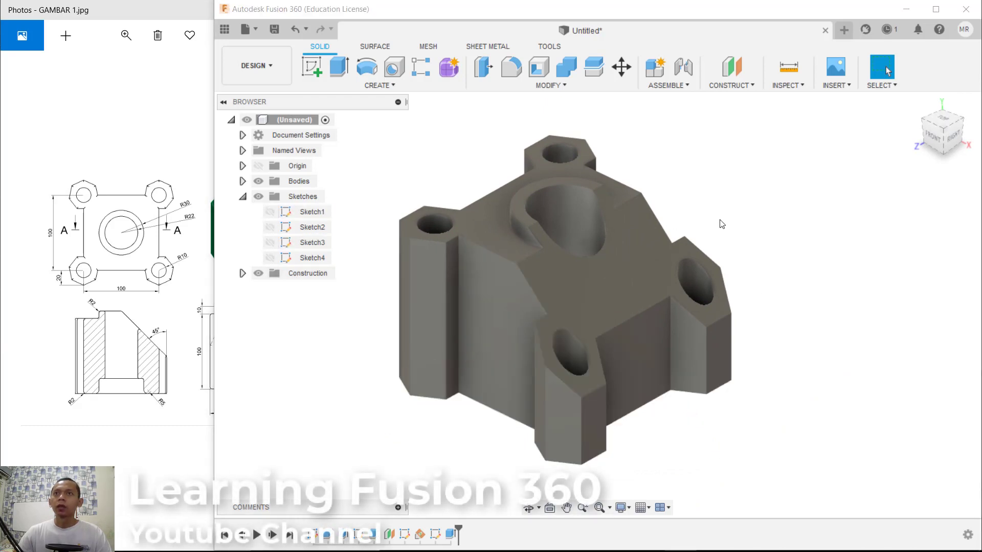
{"action": "left_click", "coordinate": [511, 67]}
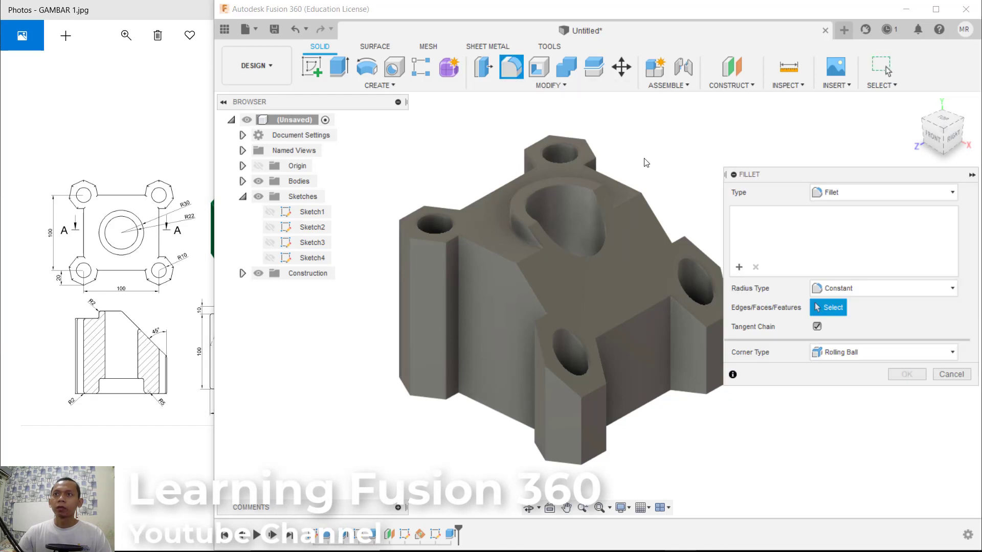
Fillet the angled top, flat top, bore and counterbore faces with a 2 mm radius.
{"action": "left_click", "coordinate": [627, 283]}
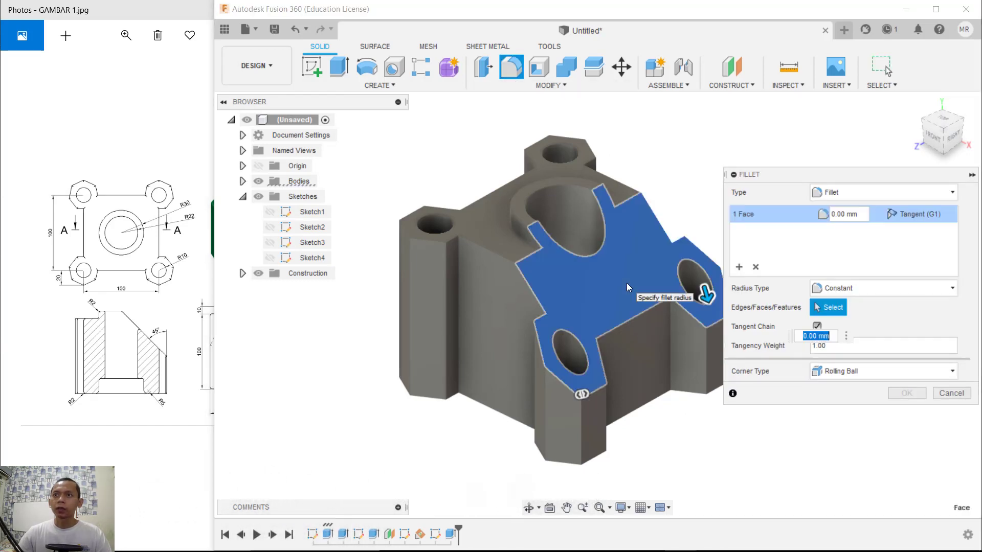
{"action": "left_click", "coordinate": [494, 227]}
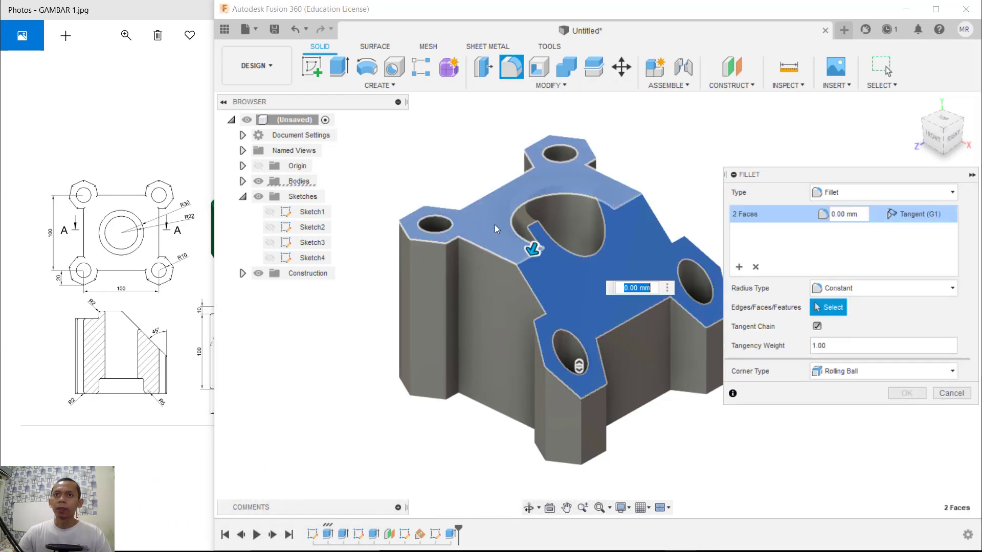
{"action": "left_click", "coordinate": [520, 212]}
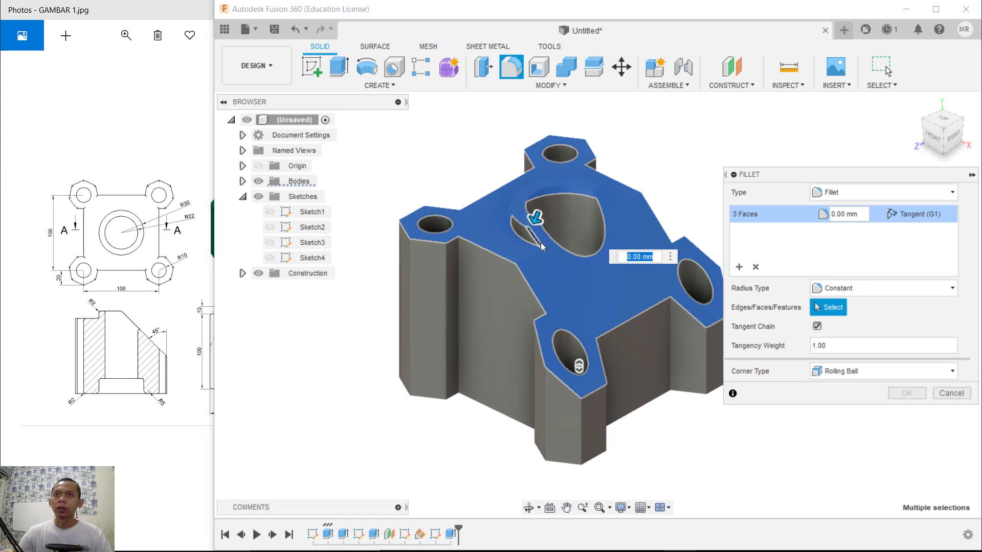
{"action": "middle_click_drag", "start_coordinate": [601, 314], "coordinate": [587, 333], "text": "shift"}
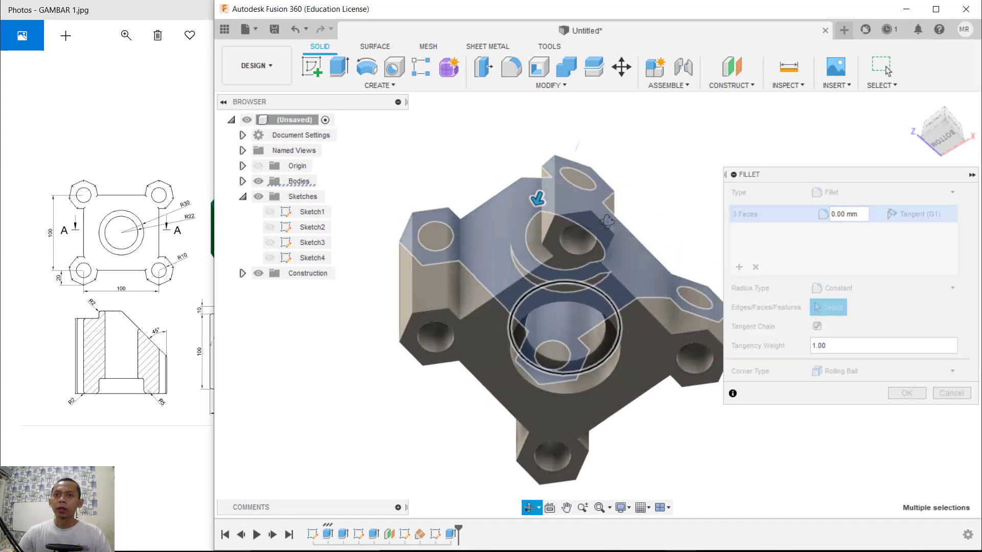
{"action": "left_click", "coordinate": [606, 350]}
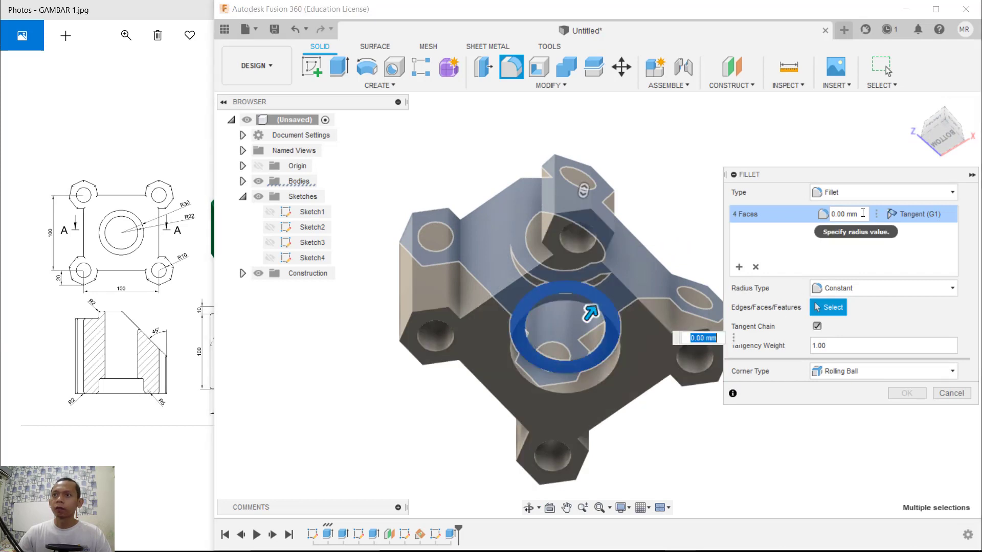
{"action": "left_click_drag", "start_coordinate": [859, 214], "coordinate": [828, 213]}
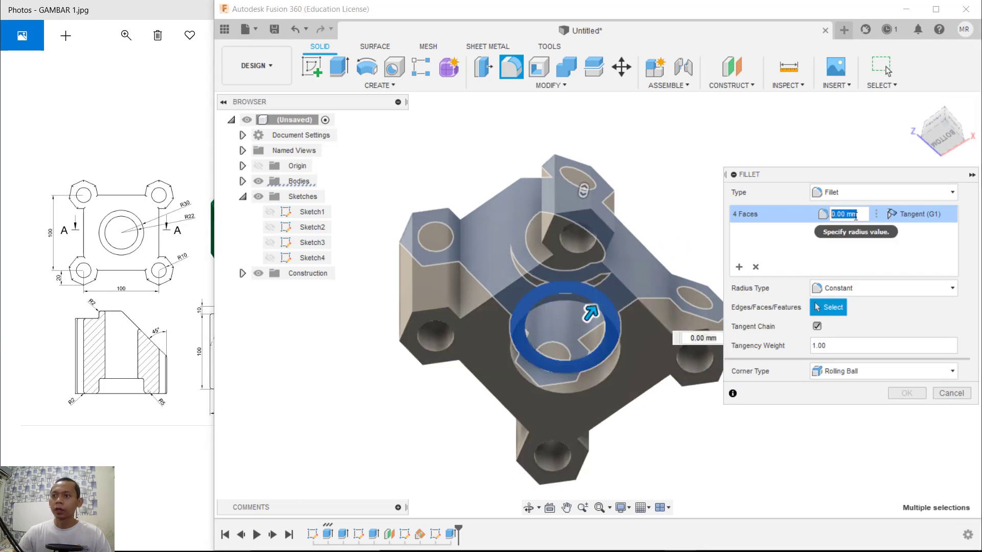
{"action": "type", "text": "2"}
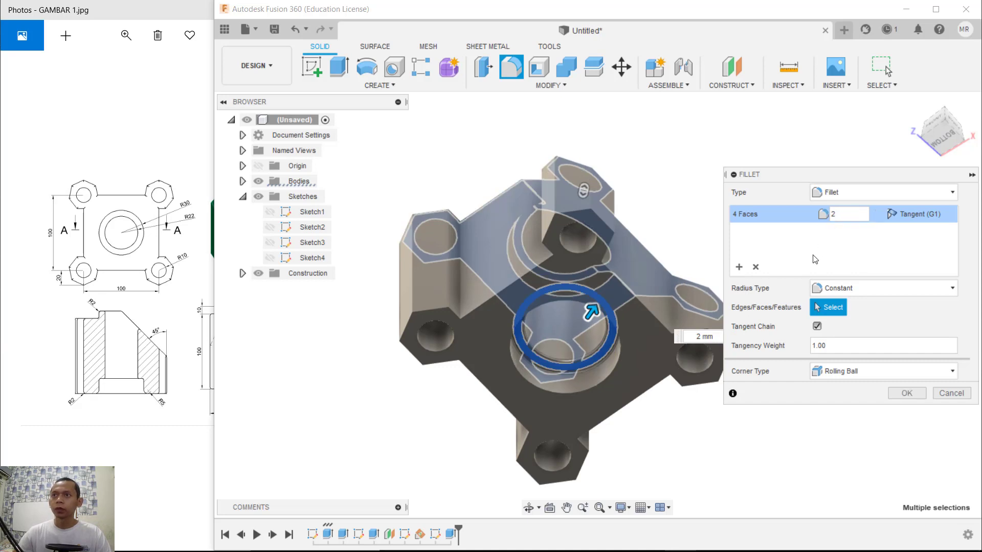
{"action": "left_click", "coordinate": [740, 267]}
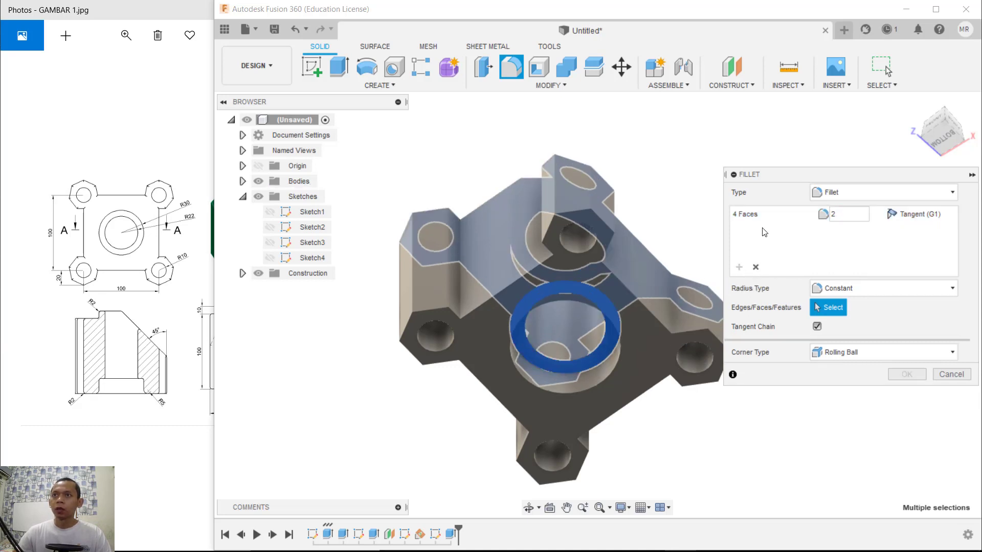
Add a 5 mm fillet on the bore's circular edge and apply both fillets.
{"action": "left_click", "coordinate": [600, 382]}
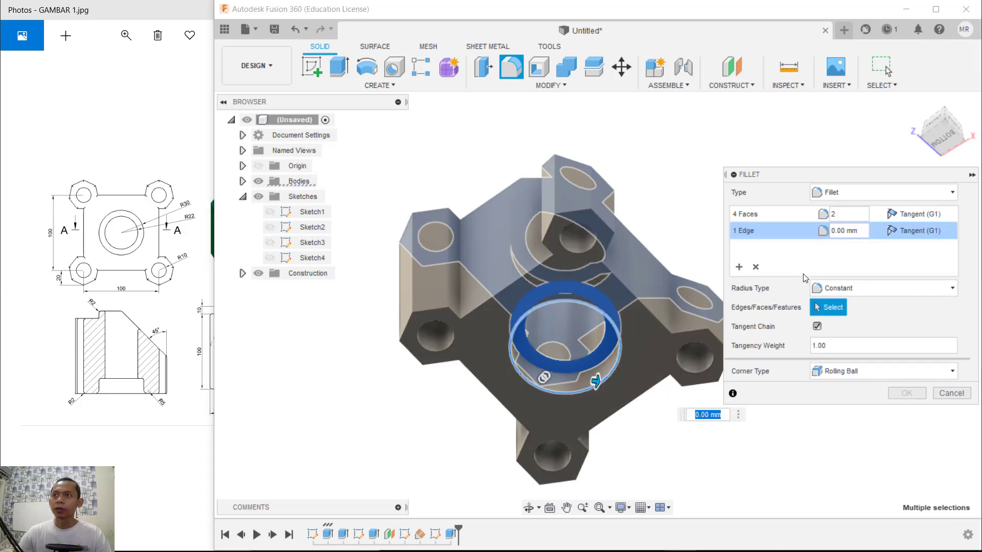
{"action": "type", "text": "5"}
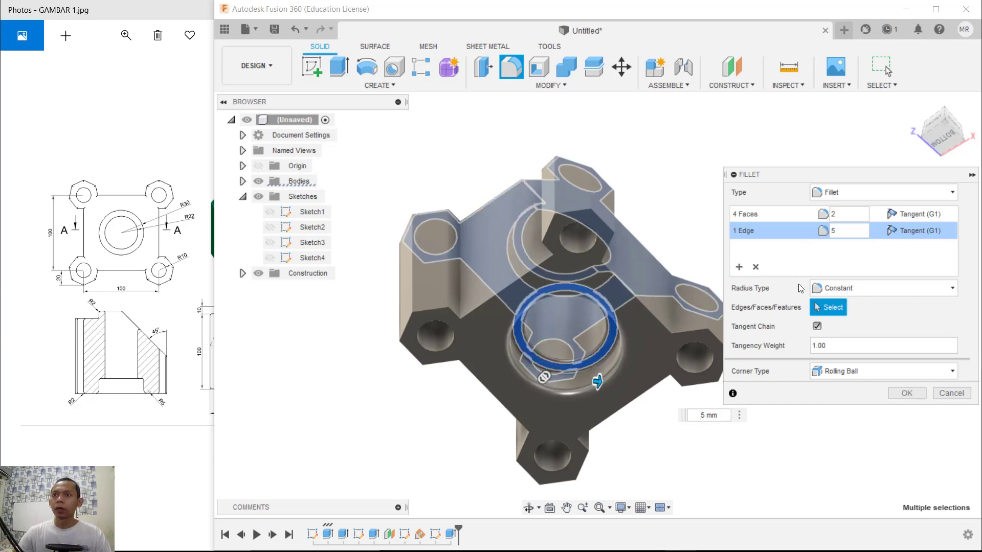
{"action": "left_click", "coordinate": [906, 393]}
{"action": "middle_click_drag", "start_coordinate": [701, 199], "coordinate": [544, 186], "text": "shift"}
{"action": "middle_click_drag", "start_coordinate": [783, 232], "coordinate": [798, 230]}
{"action": "left_click", "coordinate": [173, 480]}
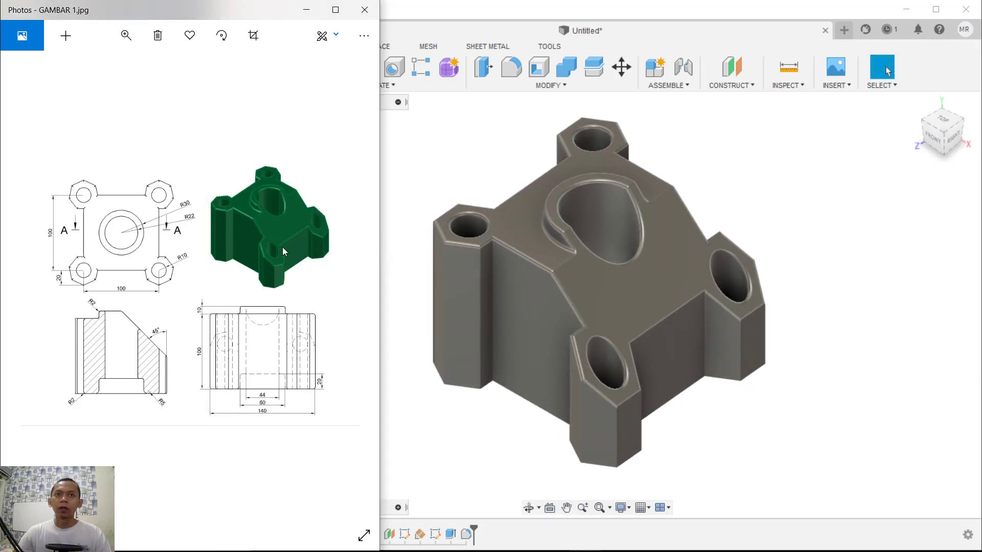
{"action": "middle_click", "coordinate": [780, 231]}
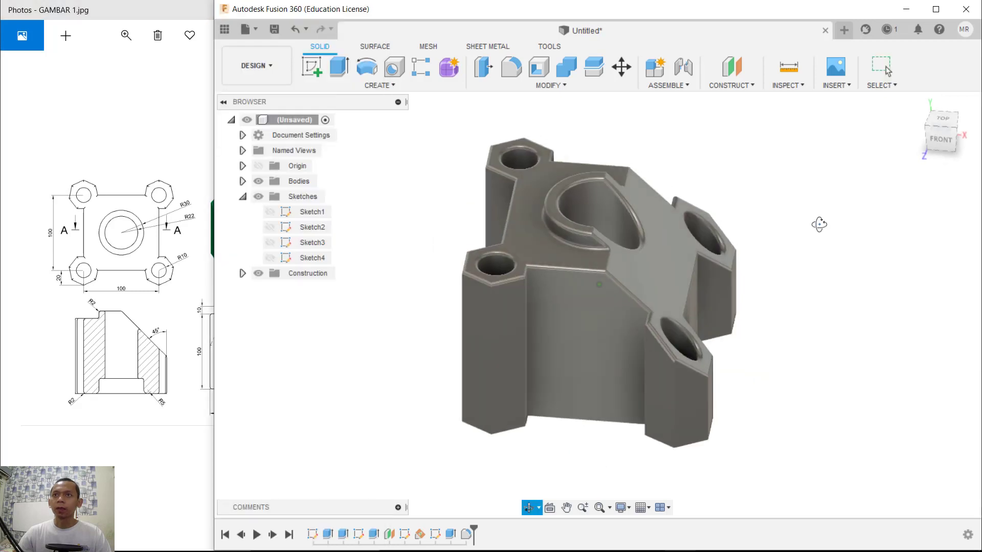
{"action": "left_click_drag", "start_coordinate": [780, 232], "coordinate": [794, 220]}
{"action": "key", "text": "Escape"}
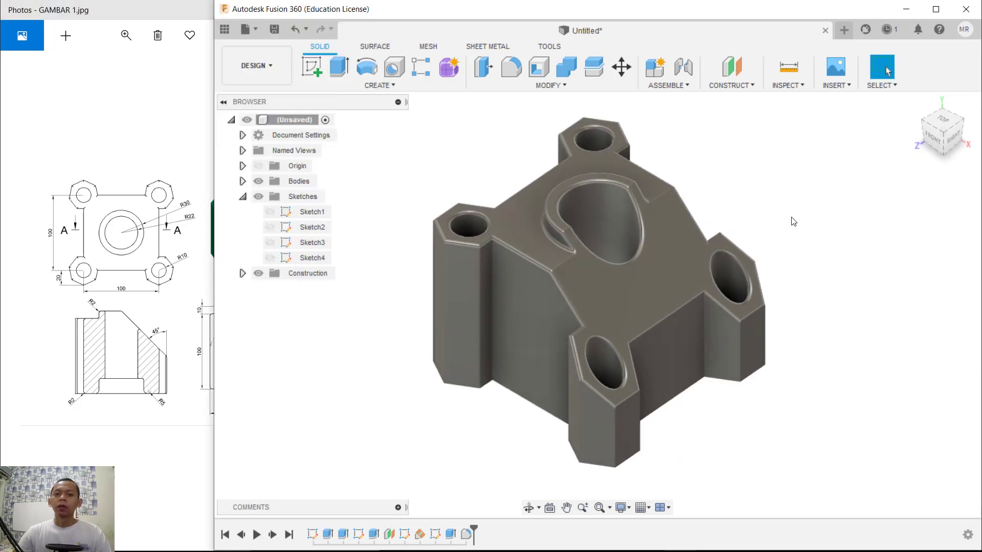